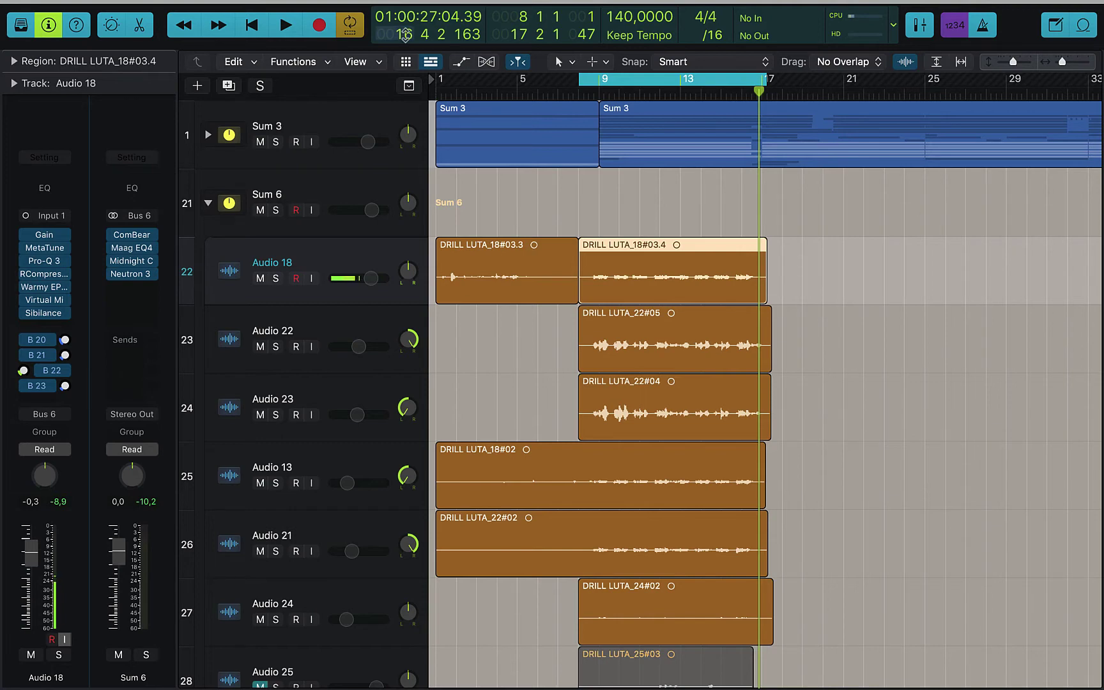
Step: Audition the cycled section with all tracks, then with only Audio 18 and Sum 3 soloed
{"action": "key", "text": "shift+space"}
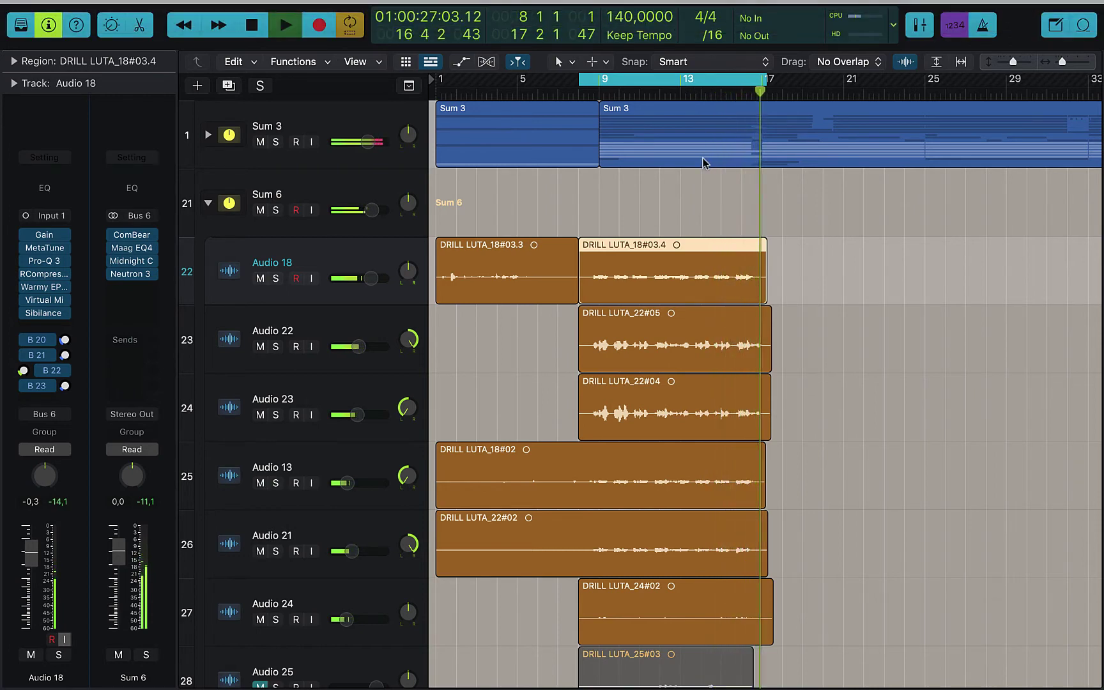
{"action": "key", "text": "space"}
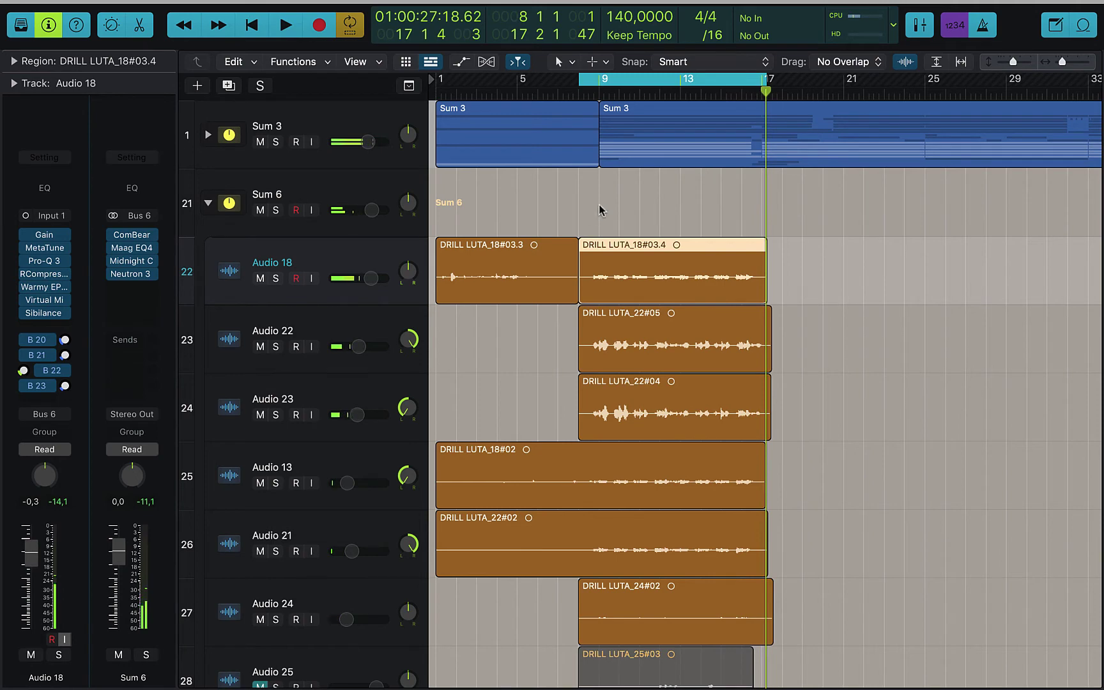
{"action": "left_click", "coordinate": [274, 278]}
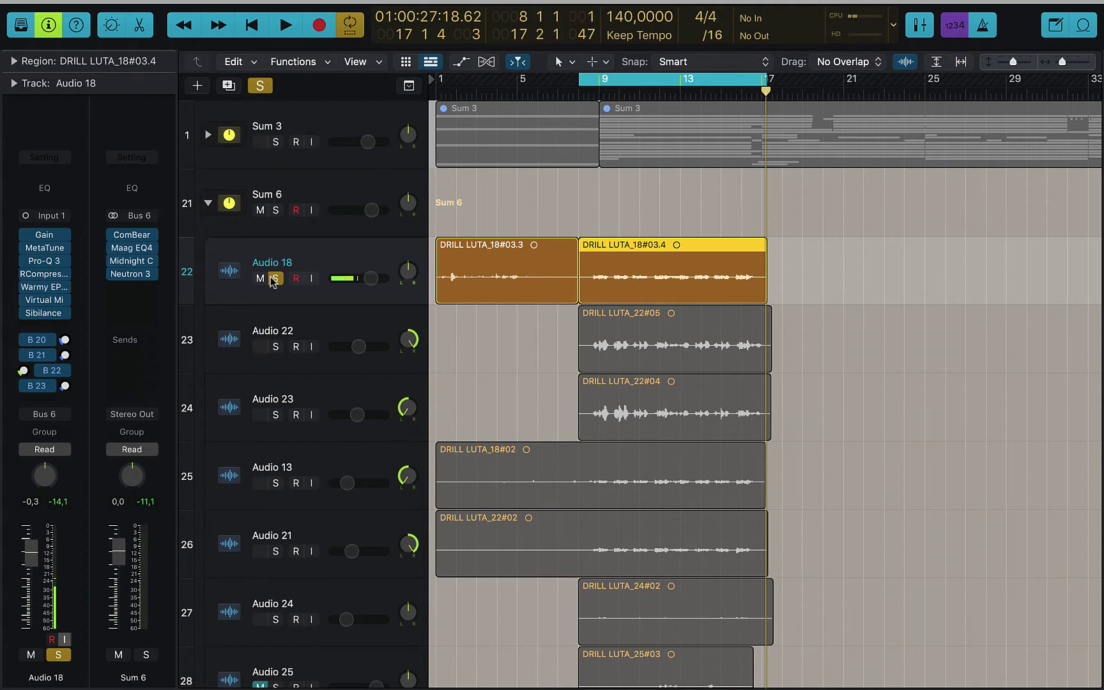
{"action": "key", "text": "space"}
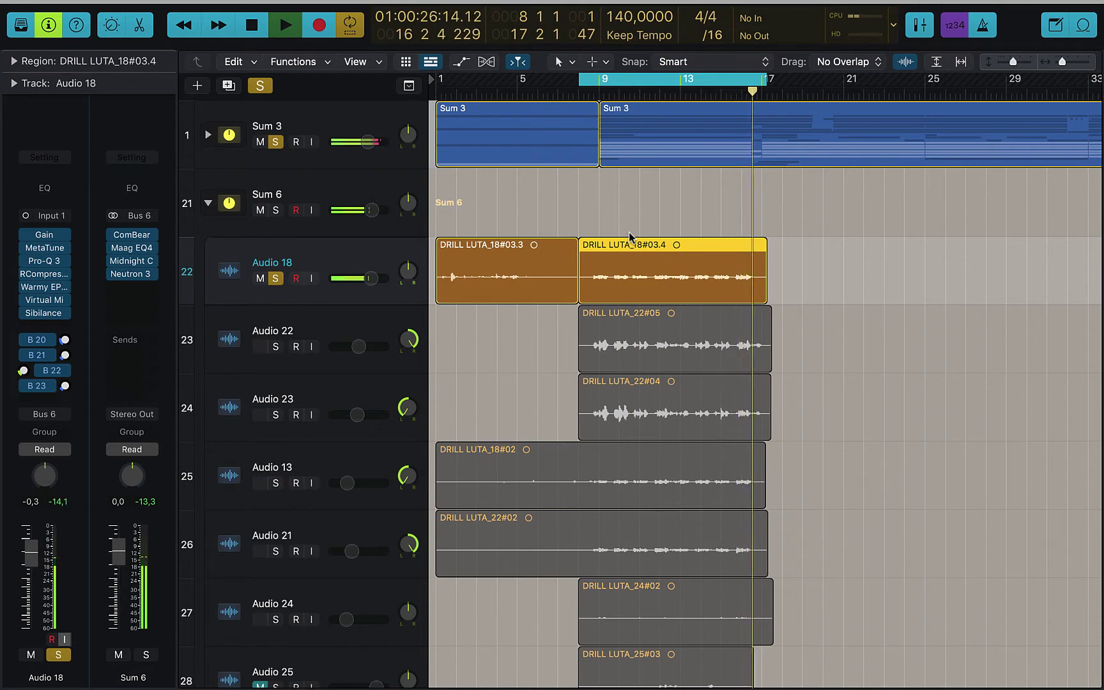
{"action": "key", "text": "space"}
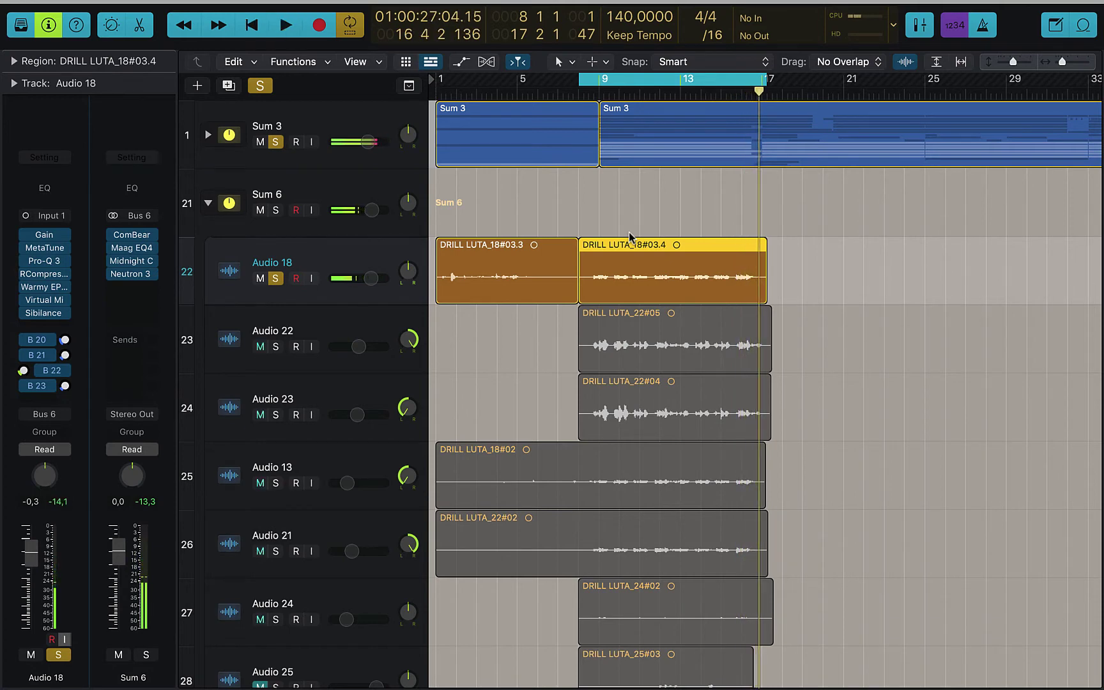
Step: Unsolo Audio 18, solo Audio 22 and Audio 23, and listen to both doubles over the Sum 3 beat
{"action": "left_click", "coordinate": [275, 279]}
{"action": "left_click", "coordinate": [276, 346]}
{"action": "left_click", "coordinate": [276, 415]}
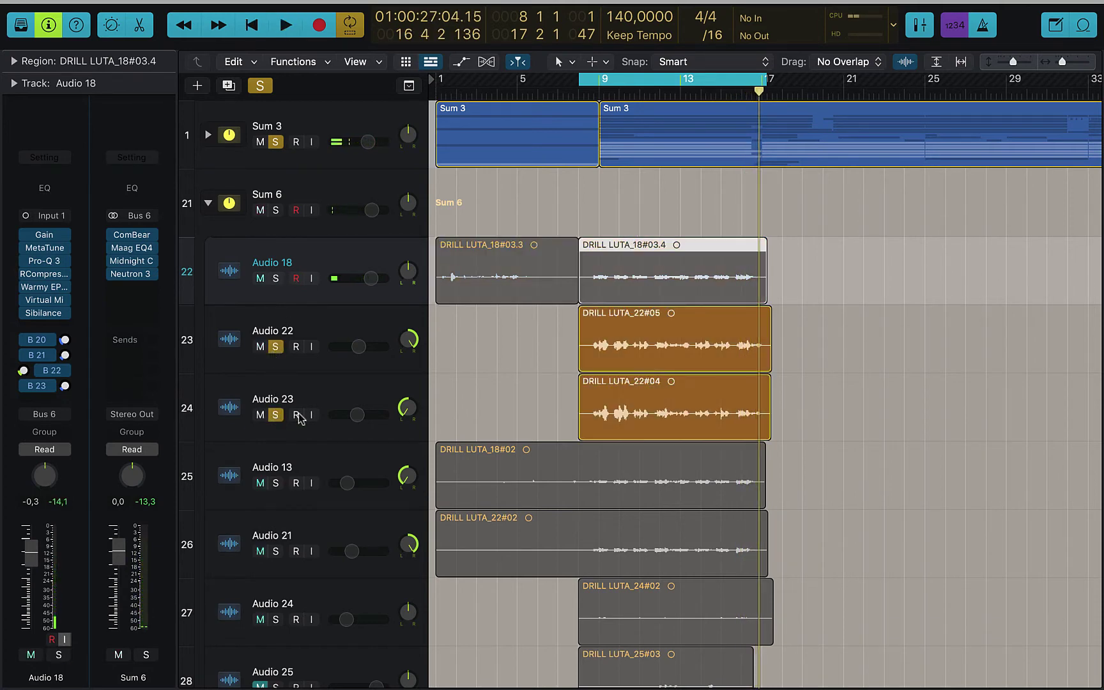
{"action": "key", "text": "space"}
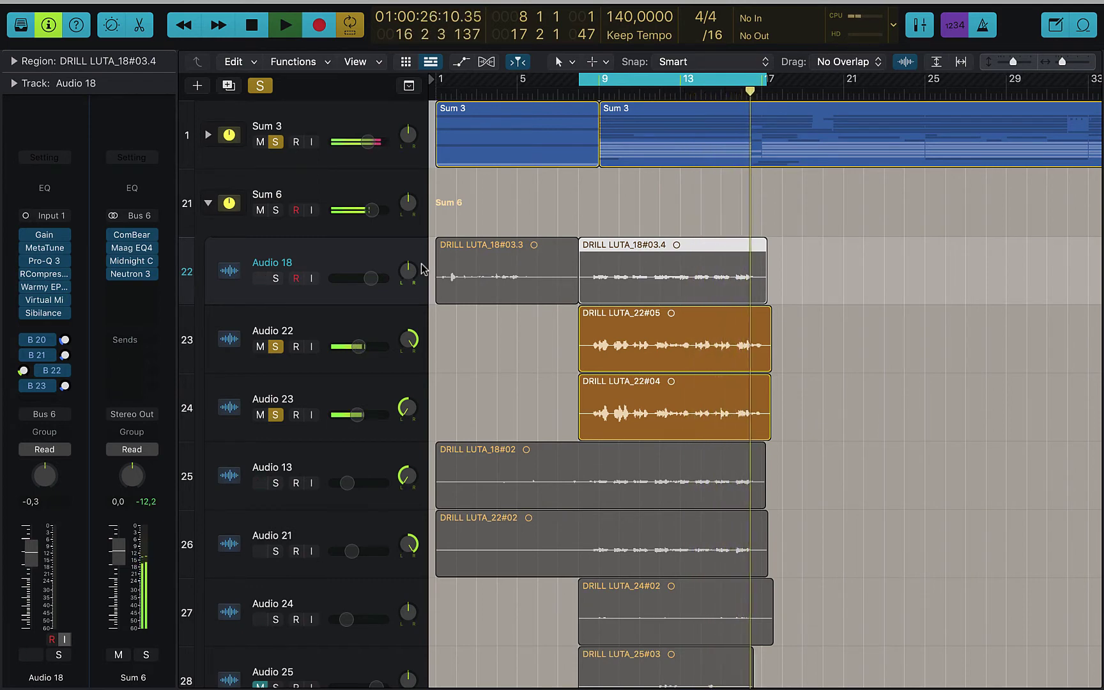
{"action": "key", "text": "space"}
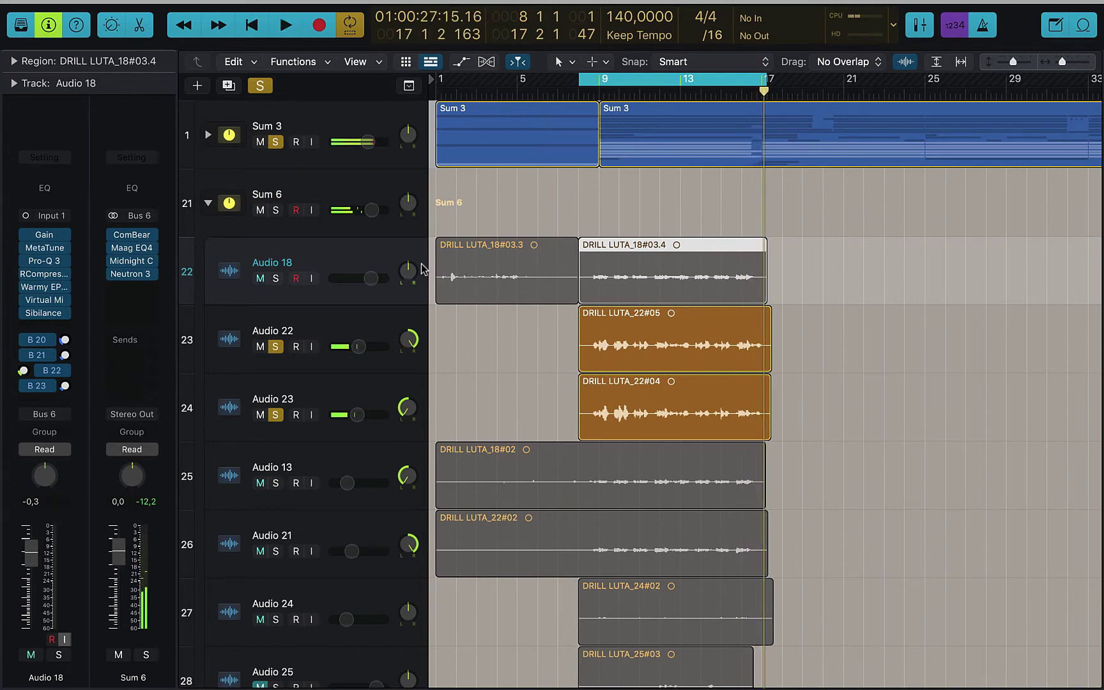
Step: Solo Audio 18 alongside Audio 22 and Audio 23 and listen to the three vocals together over the beat
{"action": "left_click", "coordinate": [275, 278]}
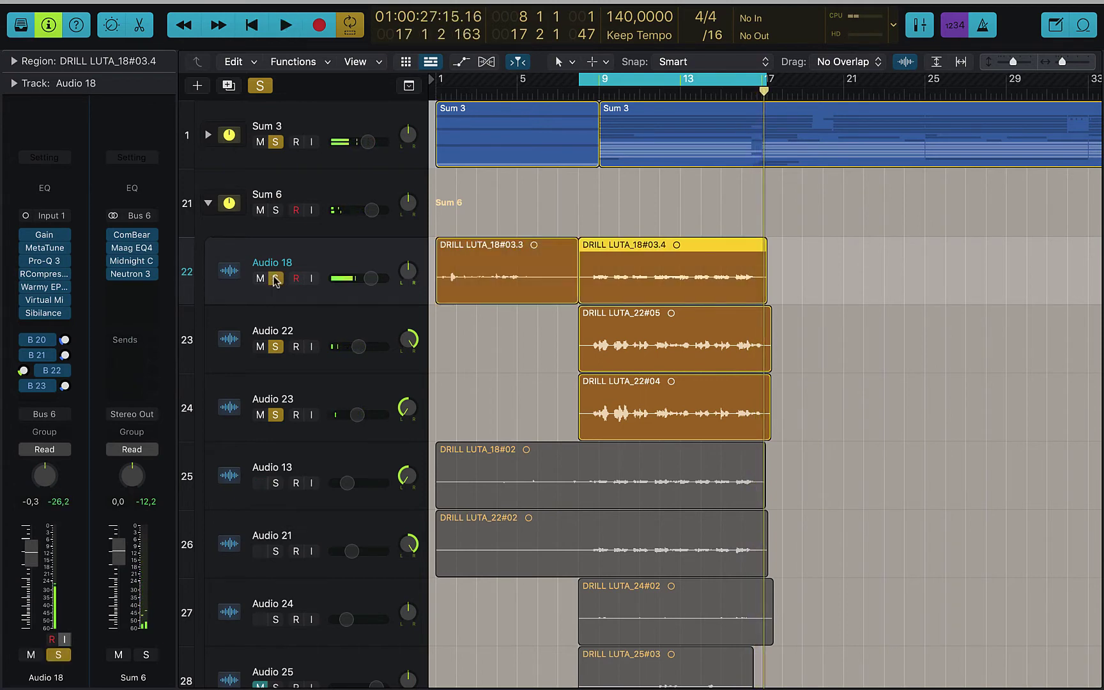
{"action": "key", "text": "space"}
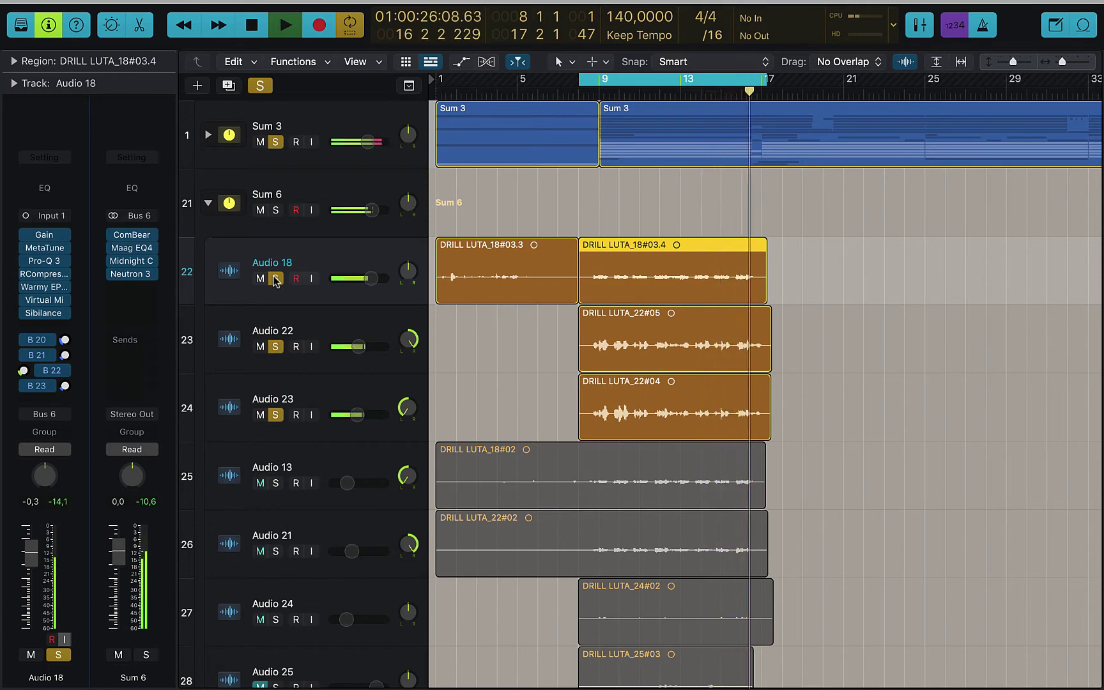
{"action": "key", "text": "space"}
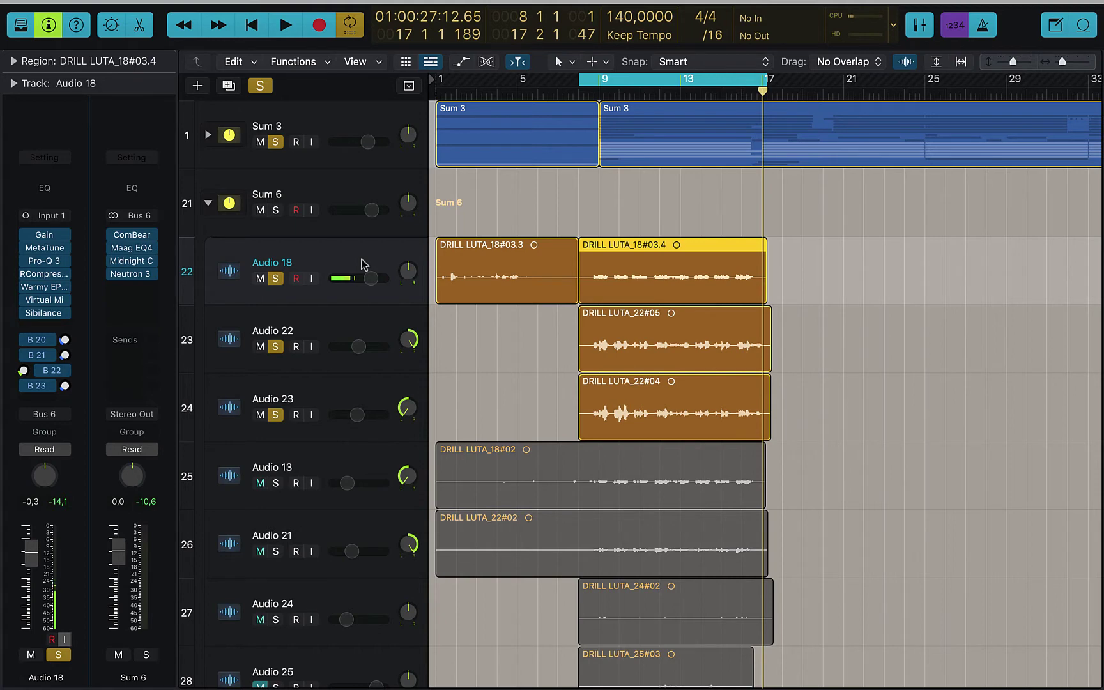
Step: Select the Audio 18 track and remove the solo from Audio 22 and Audio 23
{"action": "left_click", "coordinate": [351, 325]}
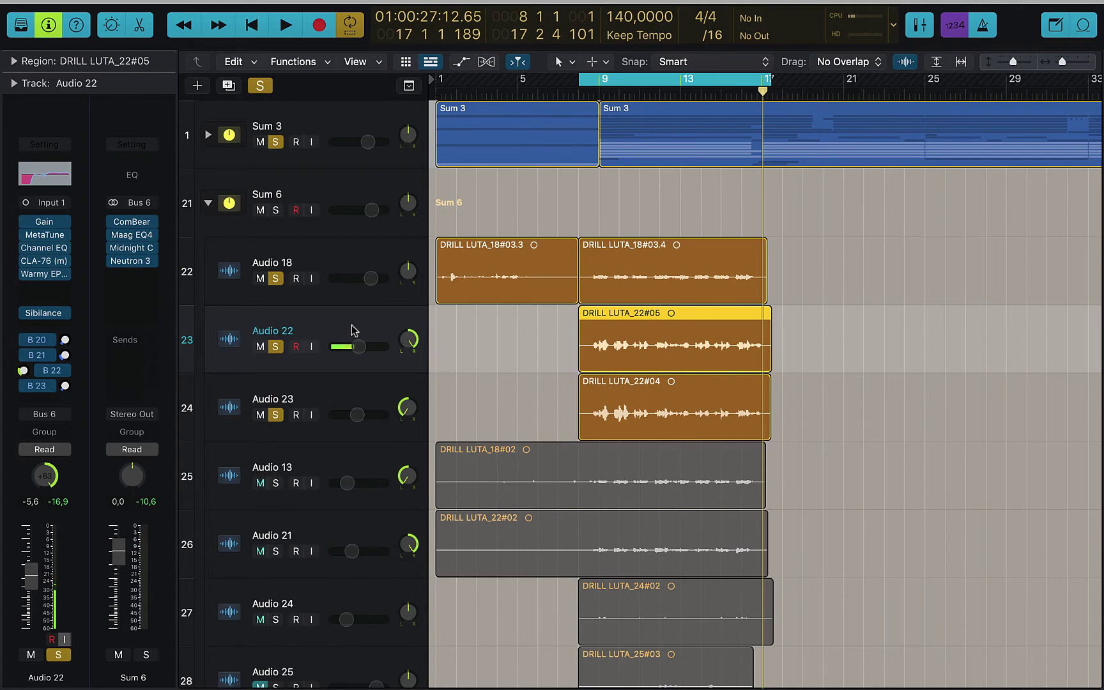
{"action": "left_click", "coordinate": [345, 261]}
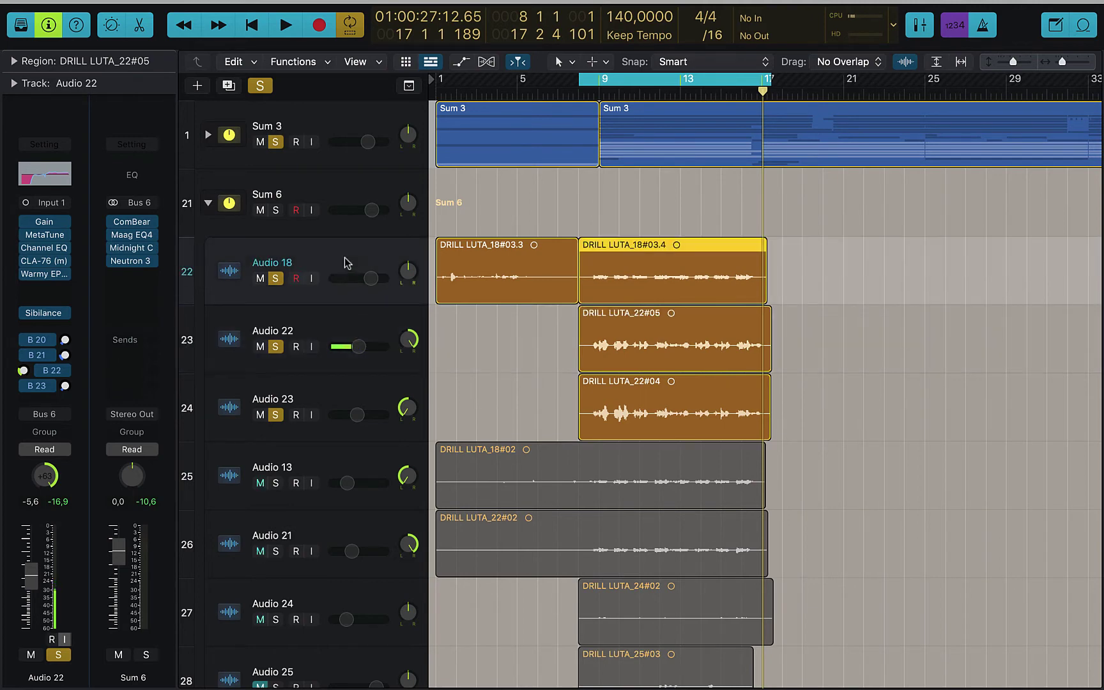
{"action": "left_click", "coordinate": [274, 345]}
{"action": "left_click", "coordinate": [275, 414]}
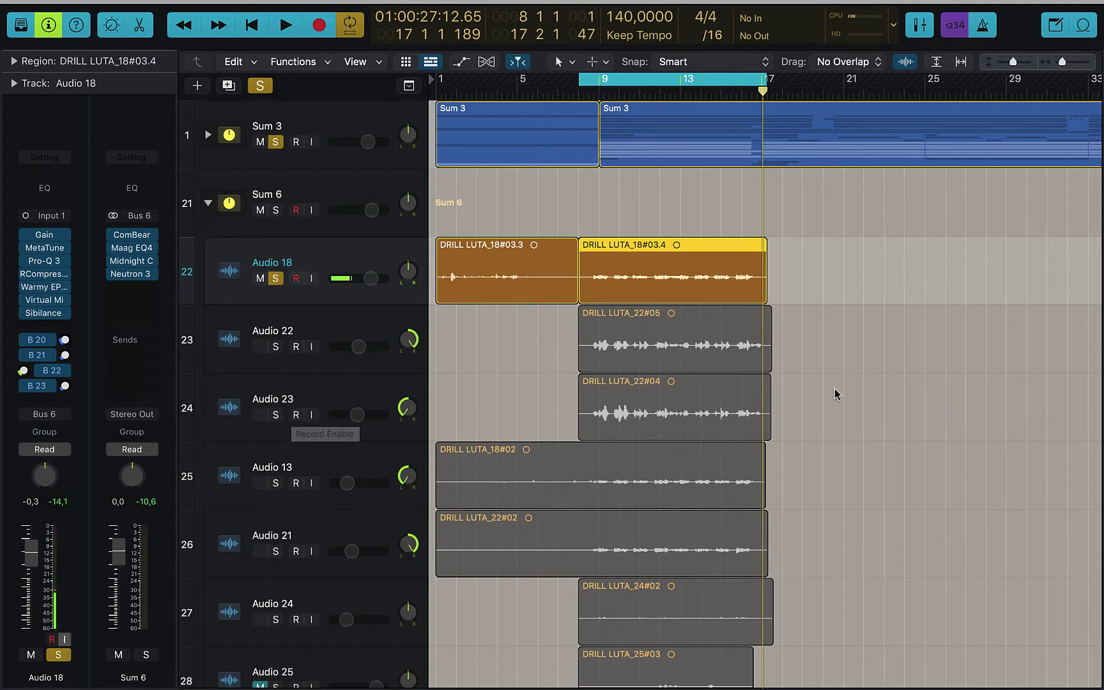
Step: Return the playhead to bar 9 and review the MetaTune settings on Audio 18
{"action": "scroll", "coordinate": [836, 394], "scroll_direction": "down", "scroll_amount": 6}
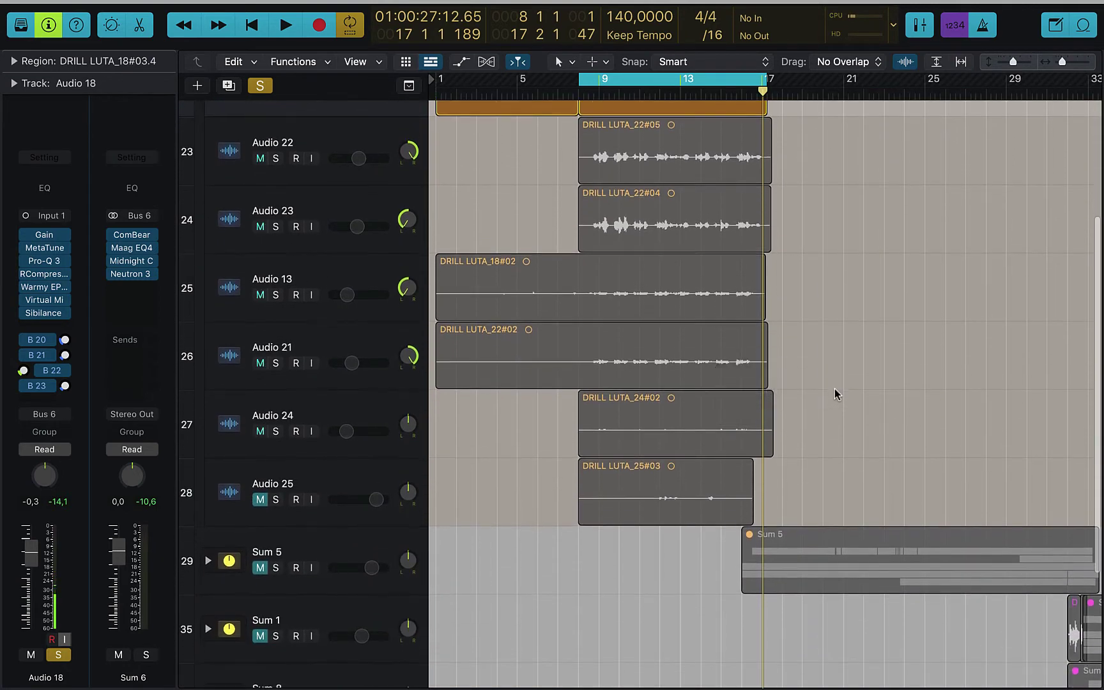
{"action": "scroll", "coordinate": [833, 394], "scroll_direction": "up", "scroll_amount": 6}
{"action": "key", "text": "Return"}
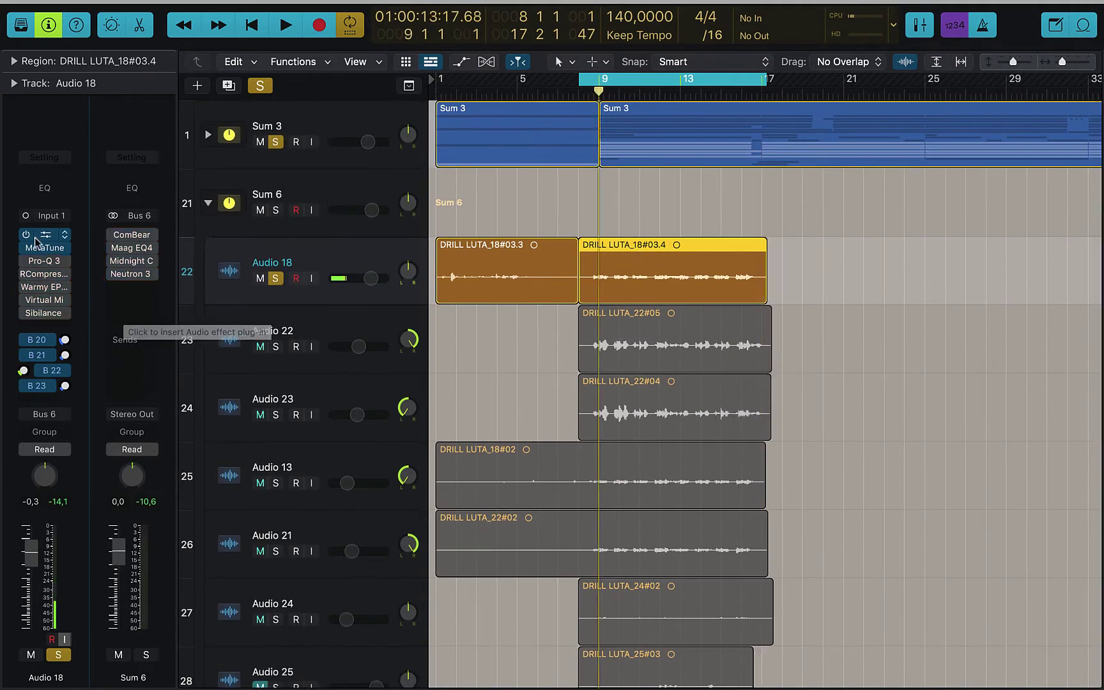
{"action": "left_click", "coordinate": [41, 247]}
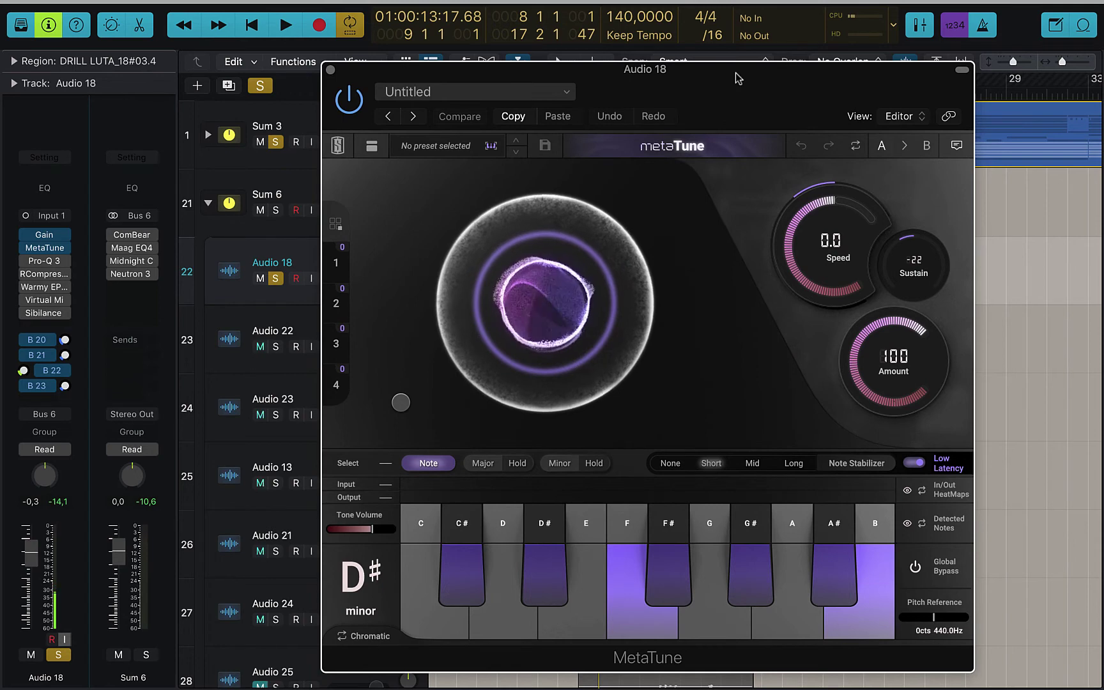
{"action": "left_click", "coordinate": [330, 71]}
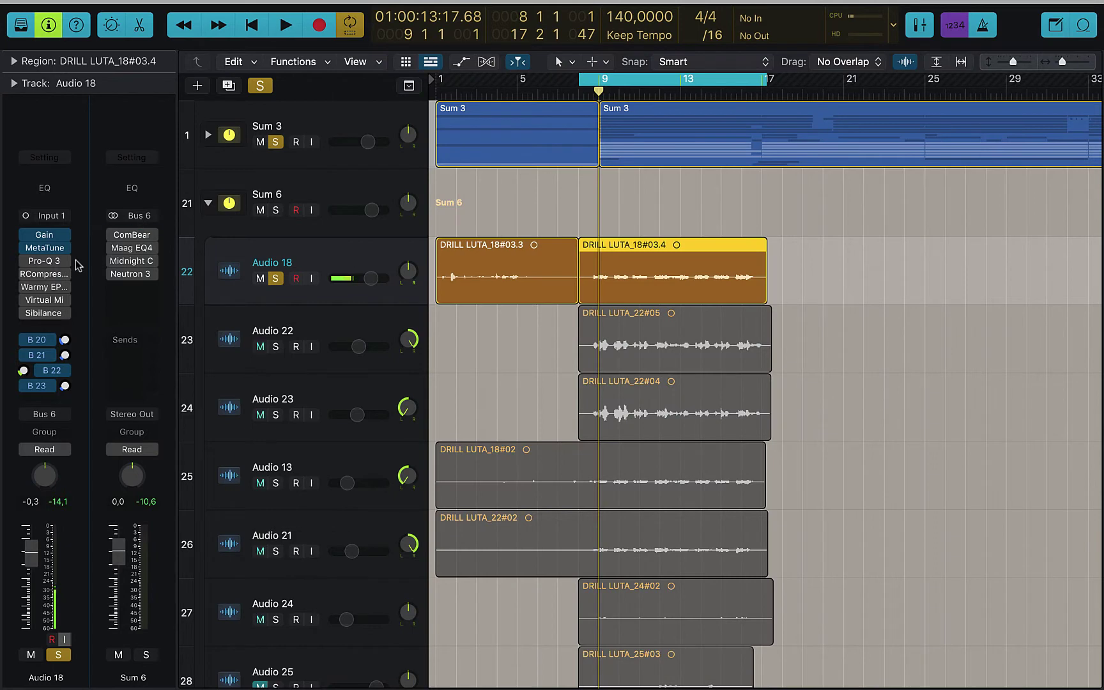
Step: Open and enable Pro-Q 3 on Audio 18 and examine the low cut, the narrow bell cuts and the high shelf
{"action": "left_click", "coordinate": [51, 262]}
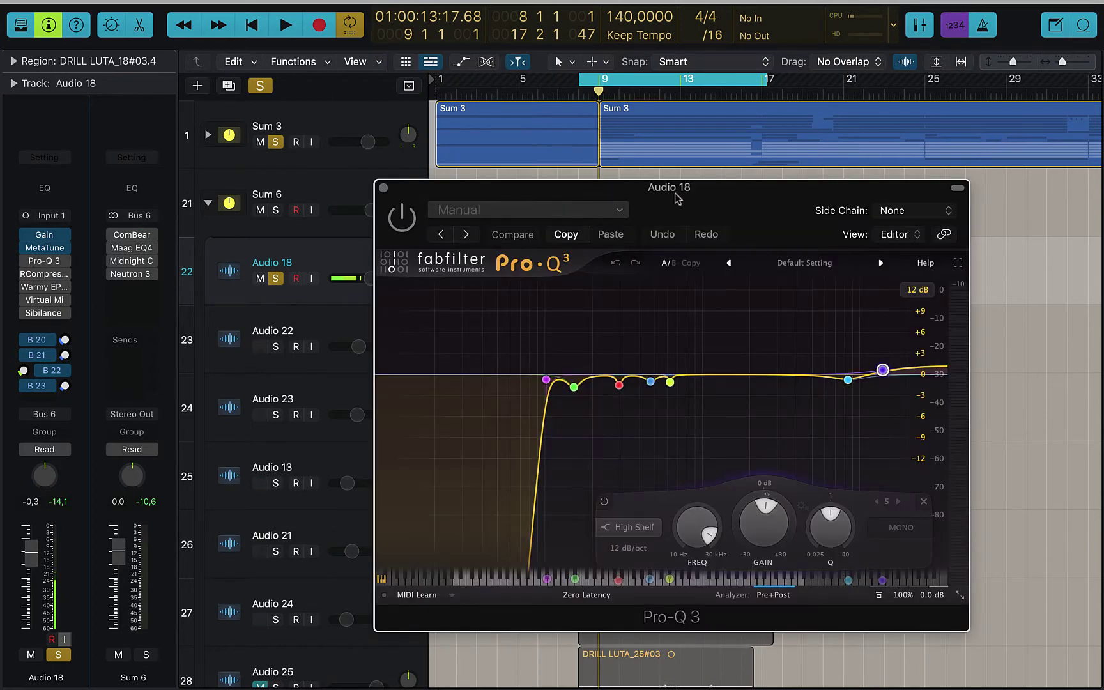
{"action": "left_click_drag", "start_coordinate": [696, 203], "coordinate": [759, 209]}
{"action": "scroll", "coordinate": [716, 275], "scroll_direction": "down", "scroll_amount": 5}
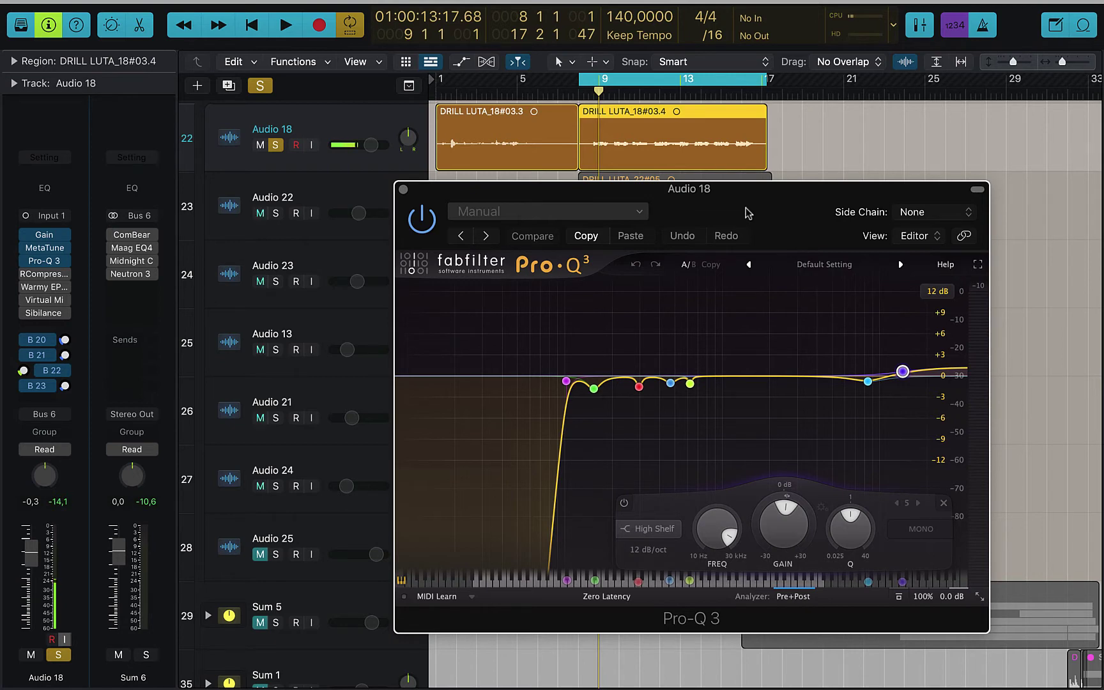
{"action": "mouse_move", "coordinate": [594, 391]}
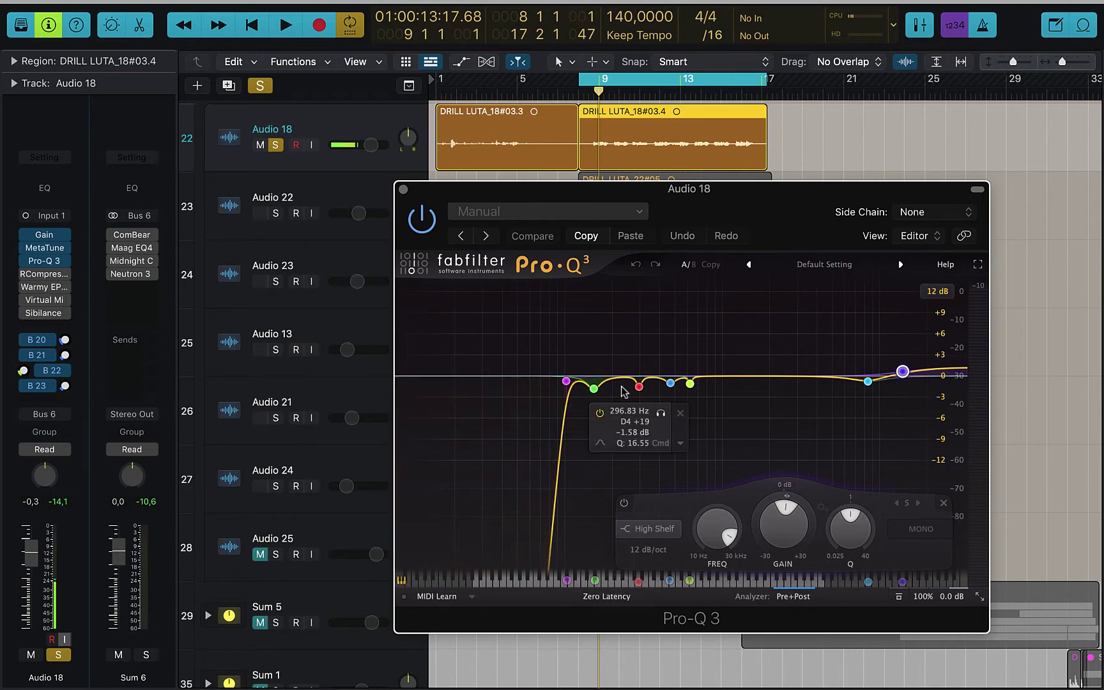
{"action": "mouse_move", "coordinate": [689, 388]}
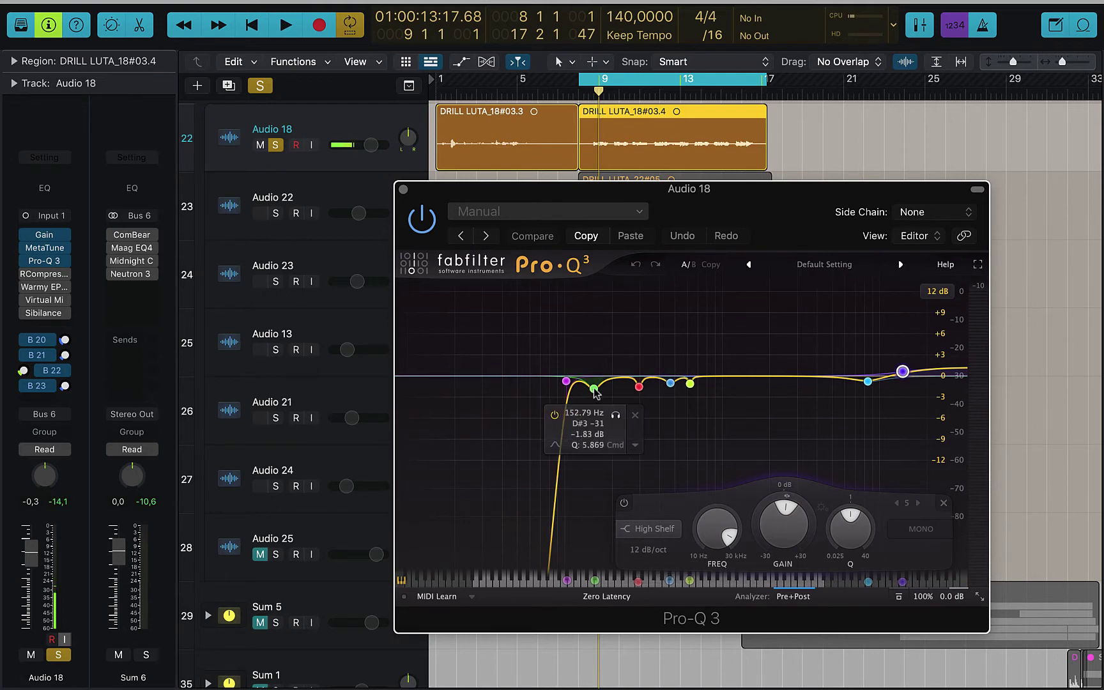
{"action": "mouse_move", "coordinate": [903, 374]}
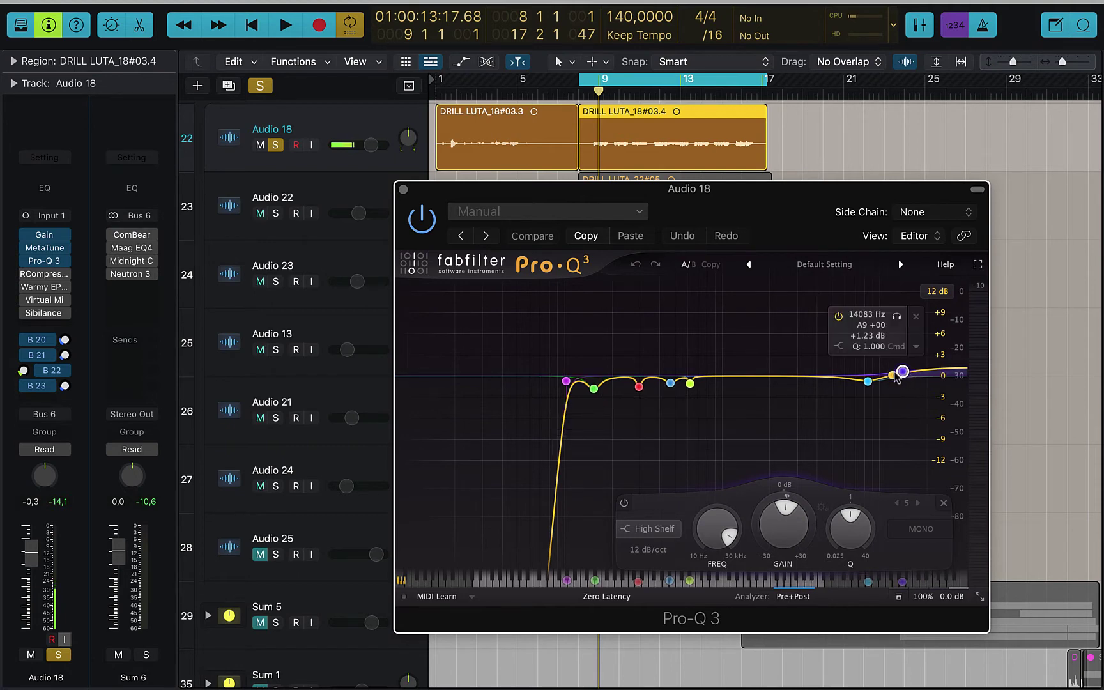
{"action": "left_click", "coordinate": [897, 318]}
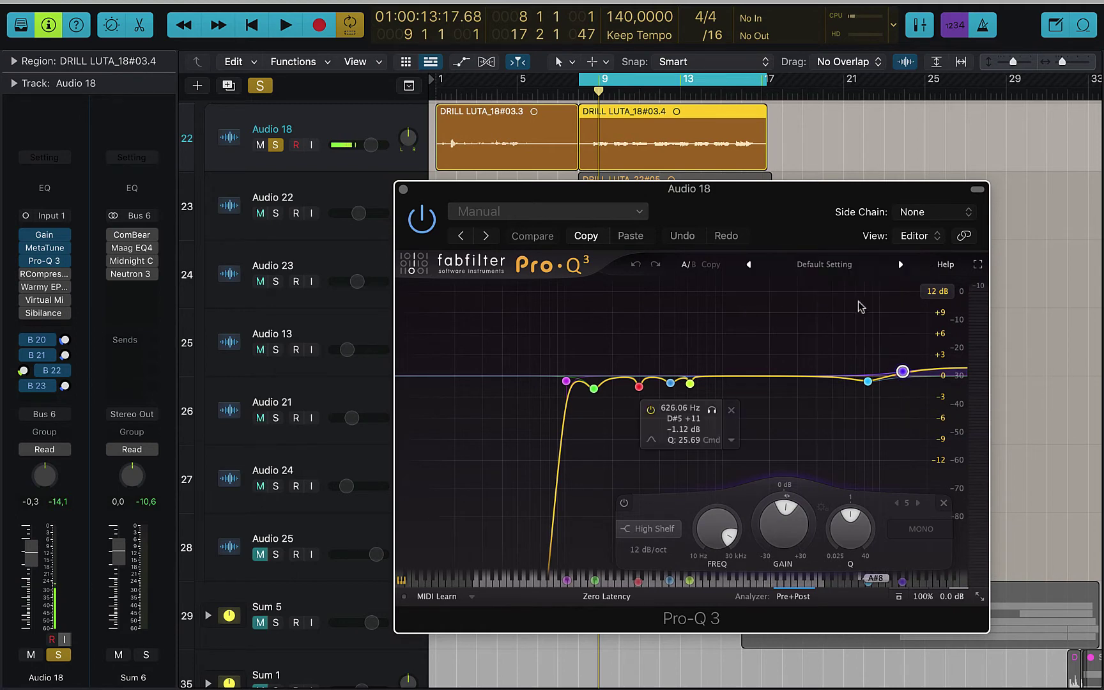
{"action": "mouse_move", "coordinate": [904, 373]}
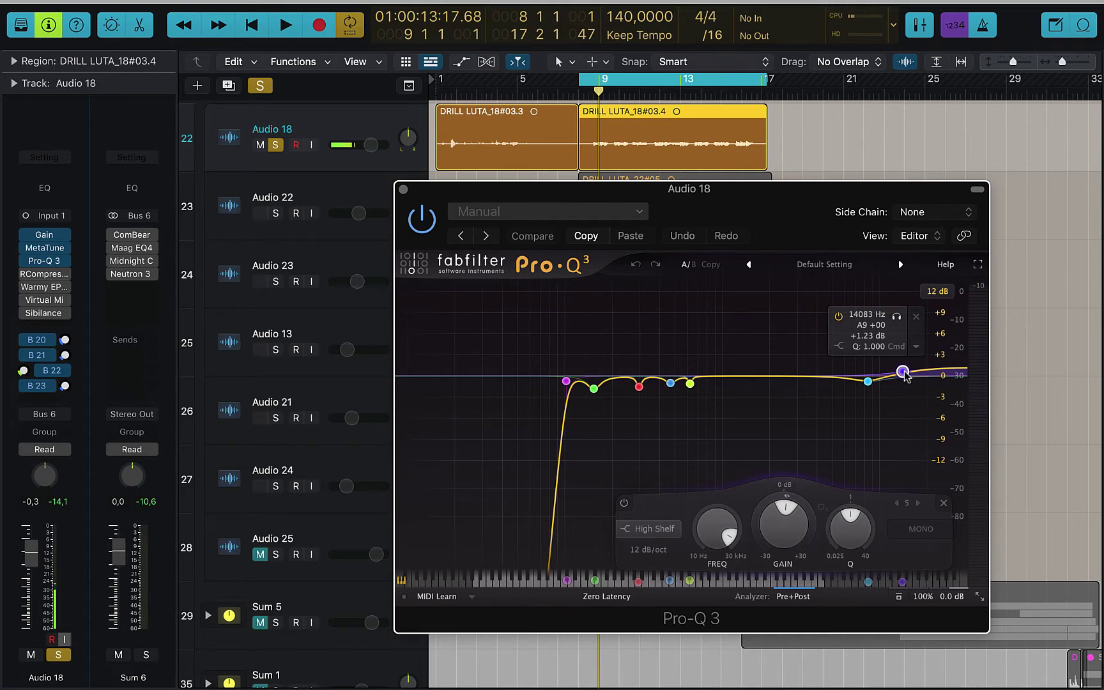
{"action": "left_click", "coordinate": [867, 381]}
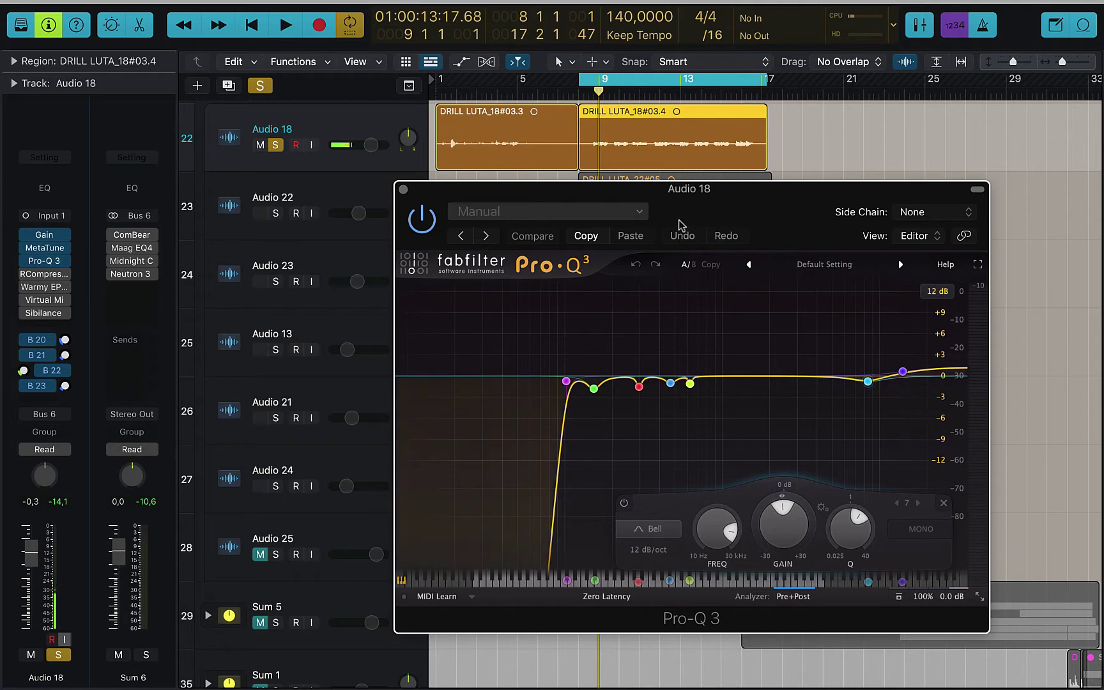
Step: Audition Audio 18 with Pro-Q 3 bypassed and enabled, leave it enabled, and close the equalizer window
{"action": "key", "text": "space"}
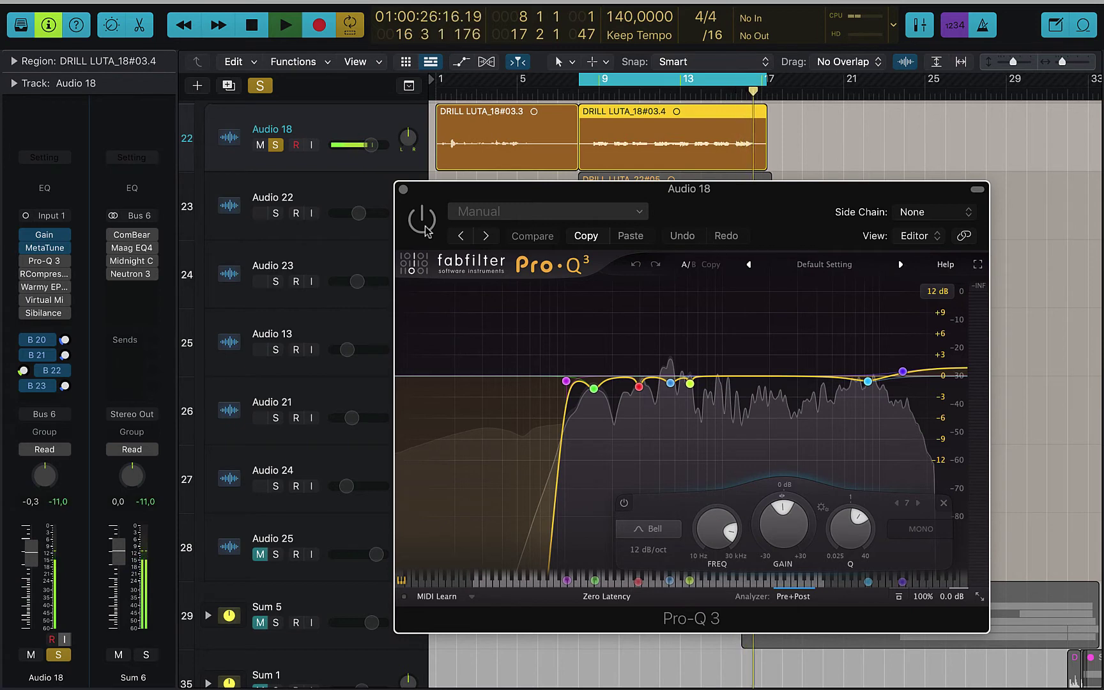
{"action": "key", "text": "space"}
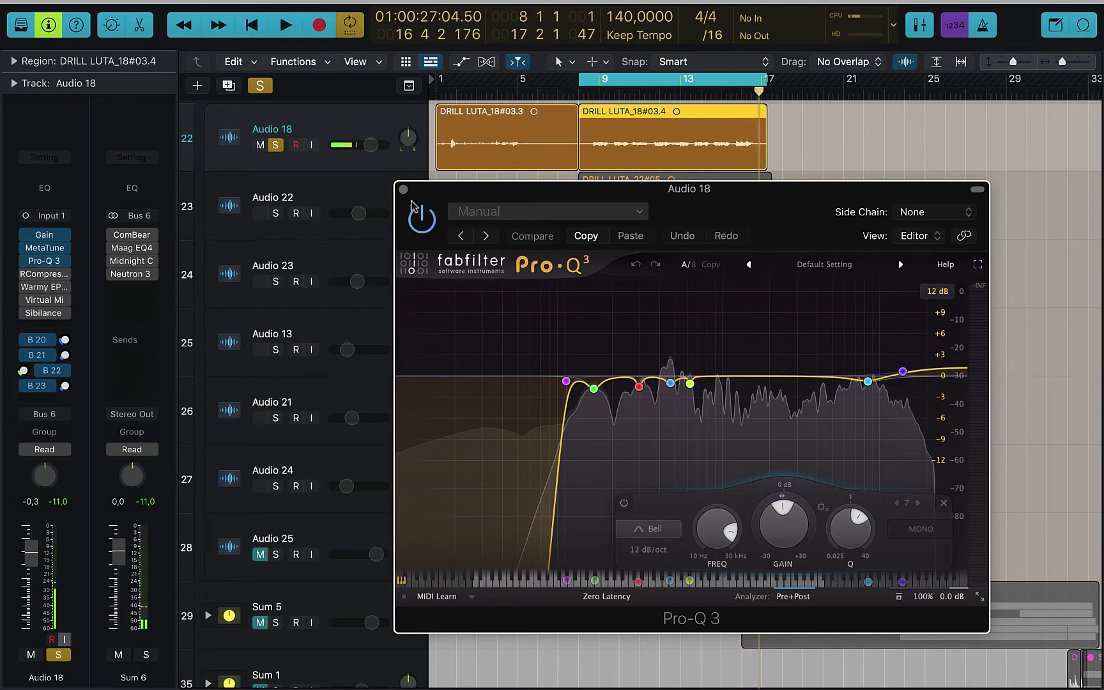
{"action": "left_click", "coordinate": [403, 190]}
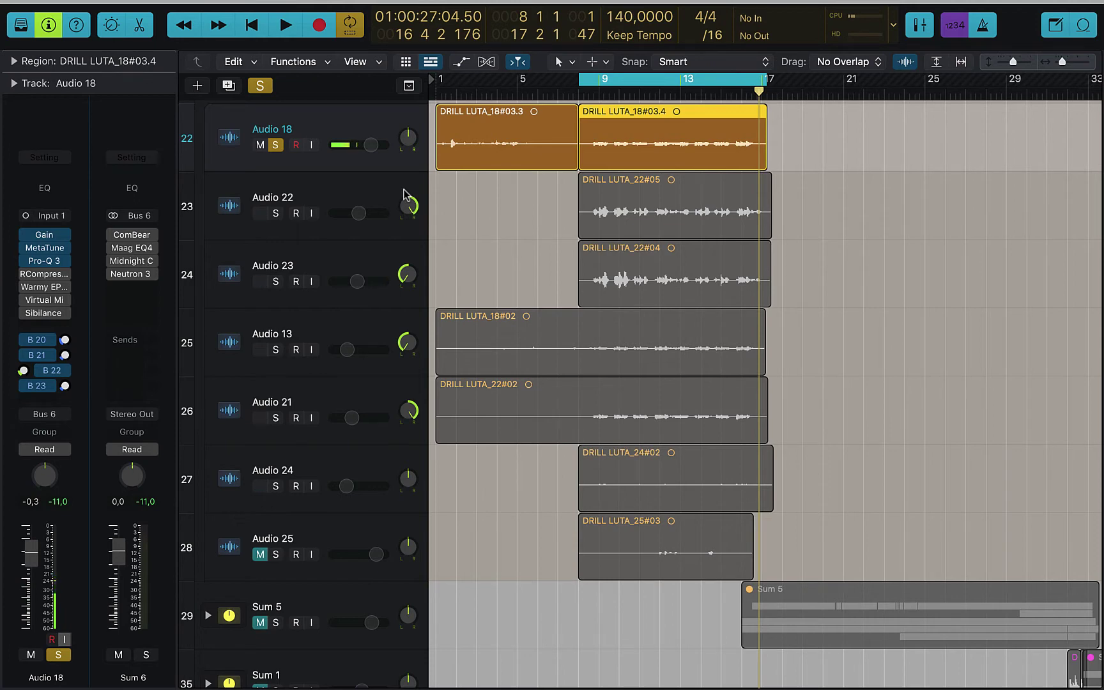
Step: Open and enable RCompressor on Audio 18 and switch its release mode between ARC and Manual, ending on Manual
{"action": "left_click", "coordinate": [46, 278]}
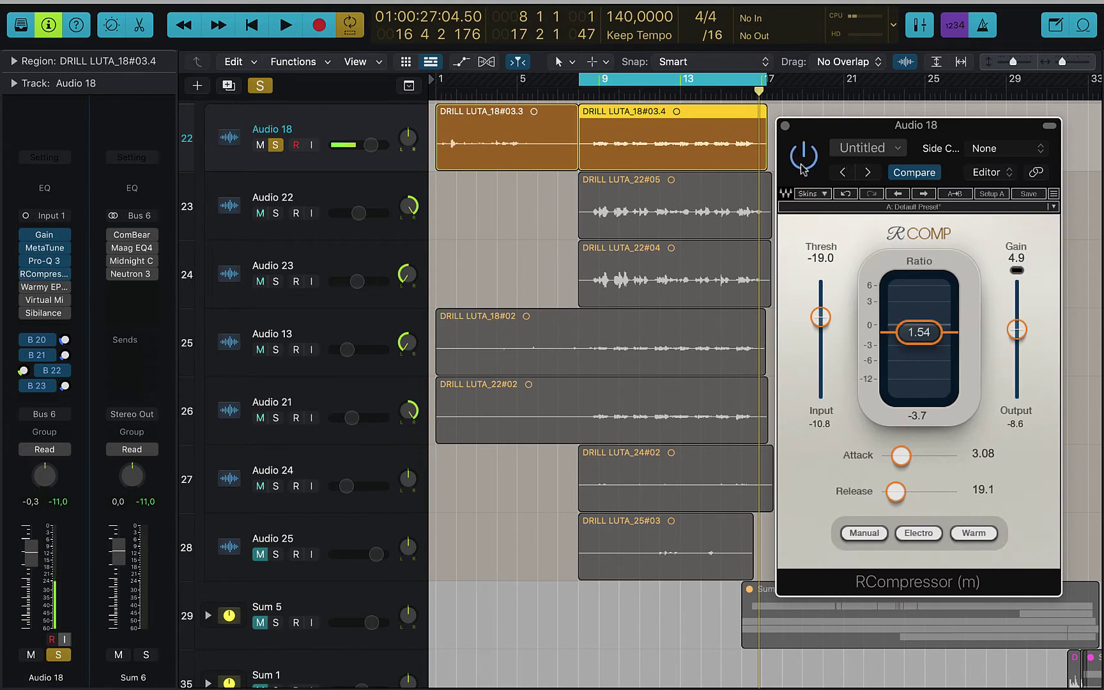
{"action": "left_click_drag", "start_coordinate": [892, 136], "coordinate": [892, 106]}
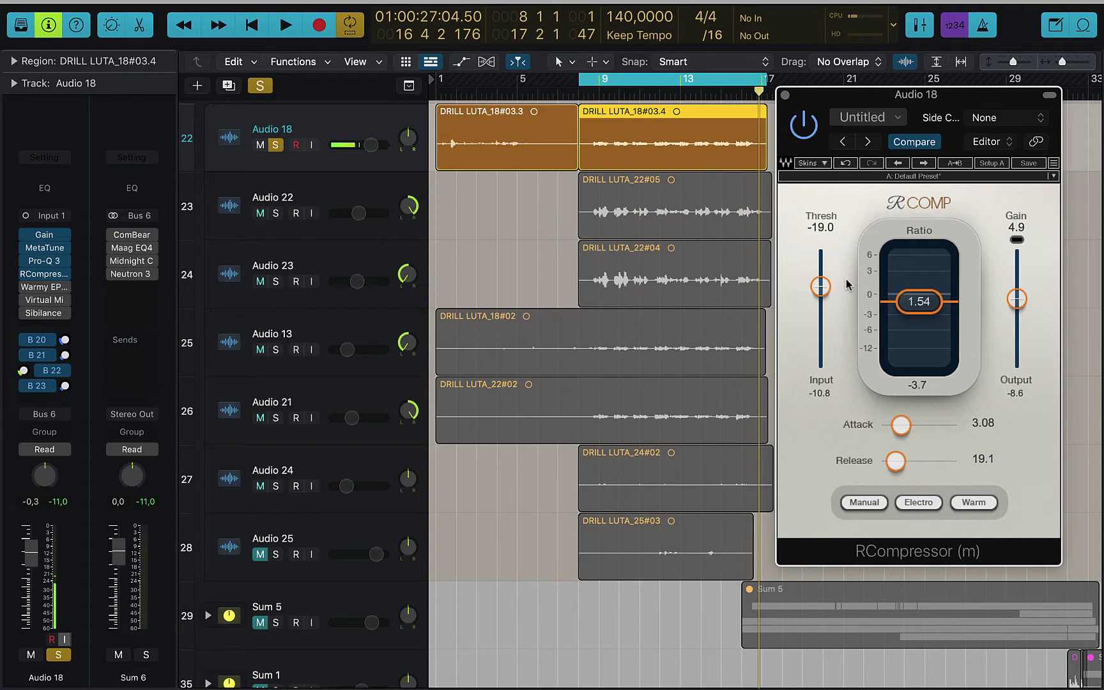
{"action": "left_click", "coordinate": [870, 507]}
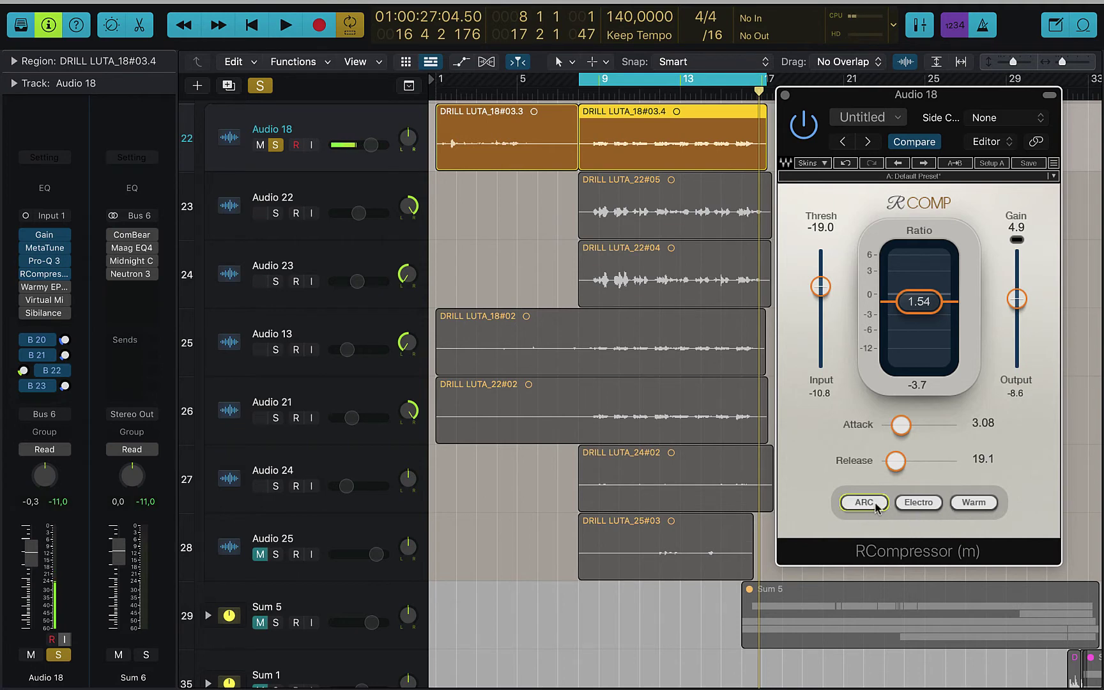
{"action": "left_click", "coordinate": [866, 506]}
{"action": "left_click", "coordinate": [866, 508]}
{"action": "left_click", "coordinate": [864, 506]}
Step: Play the section and compare Audio 18 with RCompressor bypassed and enabled, leaving it enabled
{"action": "key", "text": "space"}
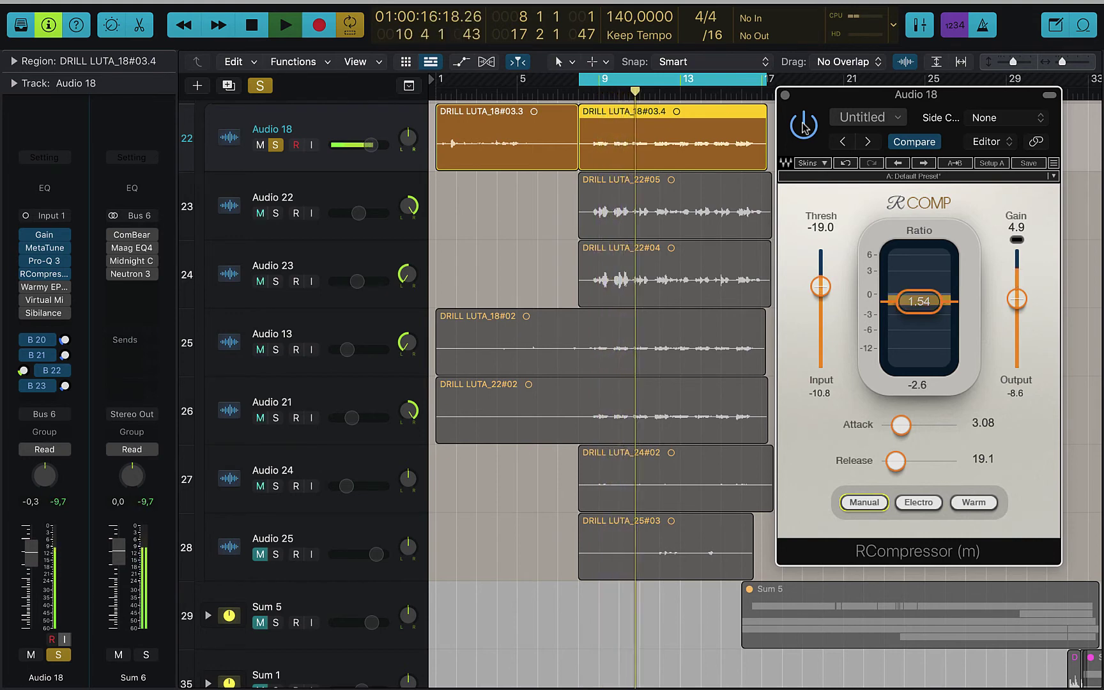
{"action": "left_click", "coordinate": [803, 126]}
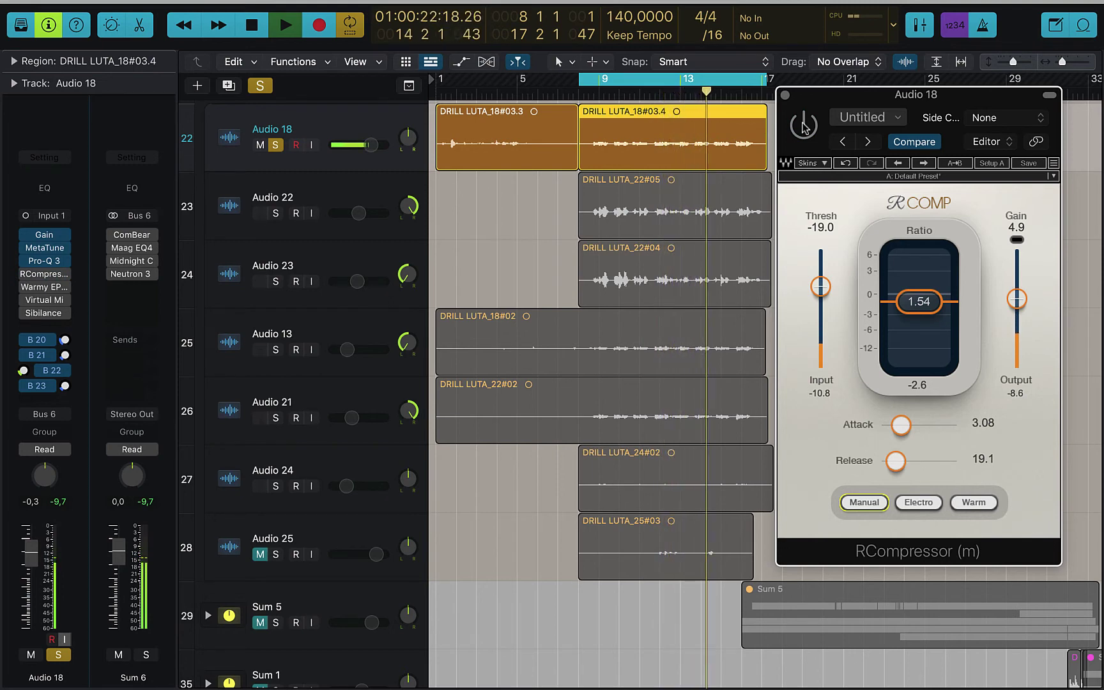
{"action": "left_click", "coordinate": [803, 126]}
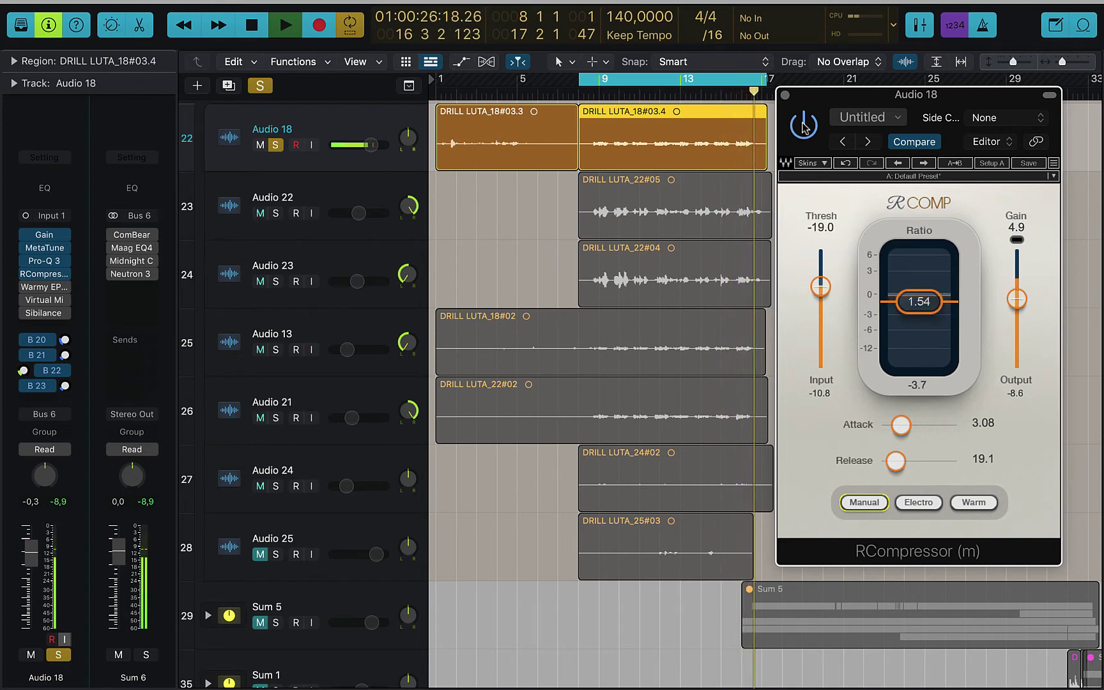
Step: Open and enable Warmy EP1A on Audio 18 and audition the lead vocal with it enabled and bypassed
{"action": "key", "text": "space"}
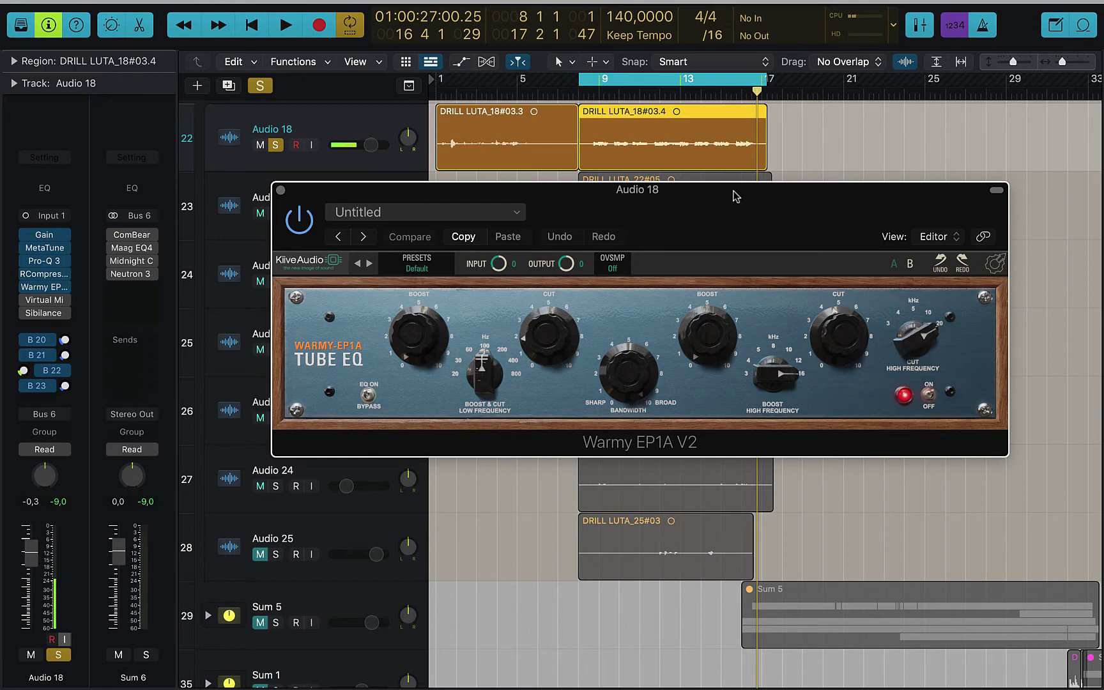
{"action": "left_click_drag", "start_coordinate": [731, 190], "coordinate": [735, 242]}
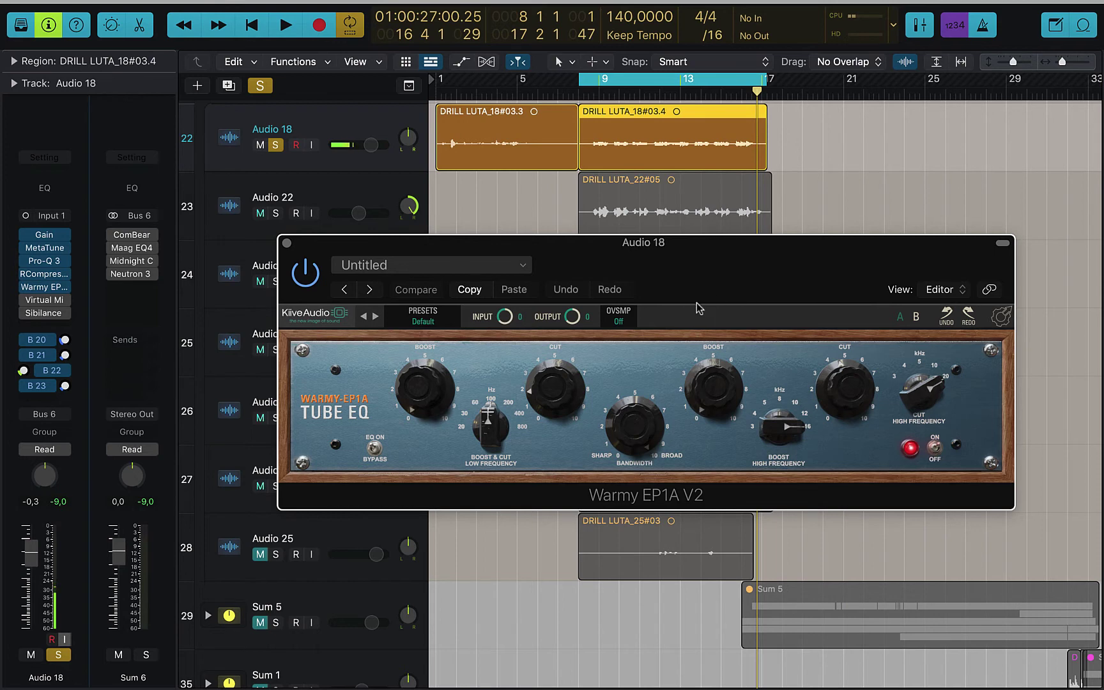
{"action": "key", "text": "space"}
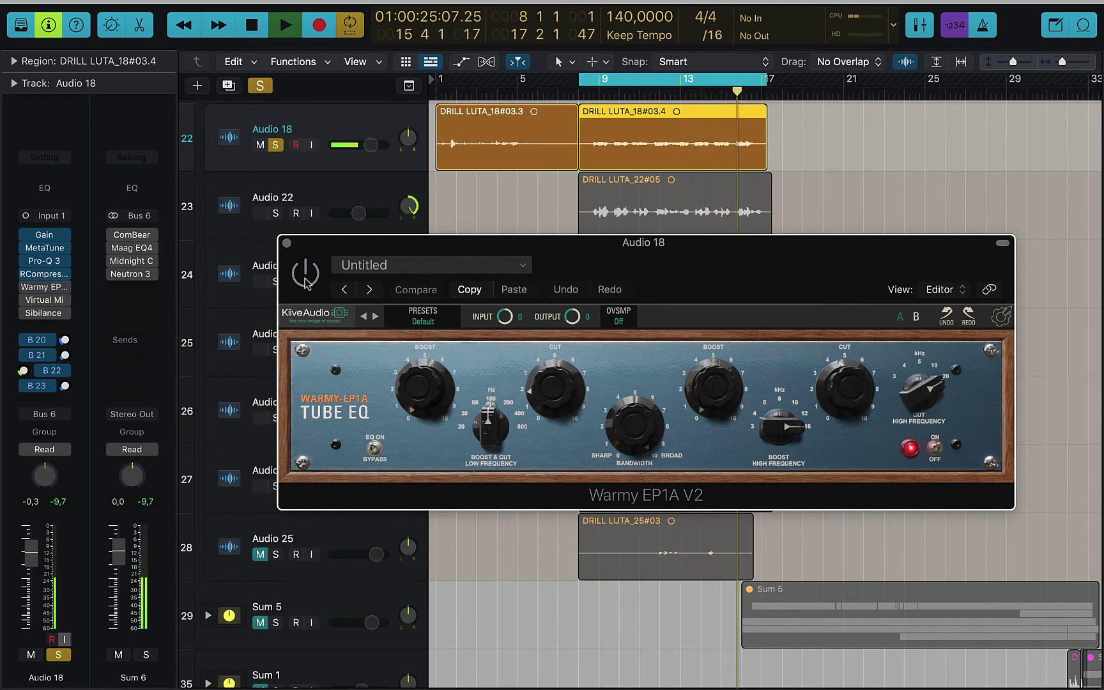
{"action": "key", "text": "space"}
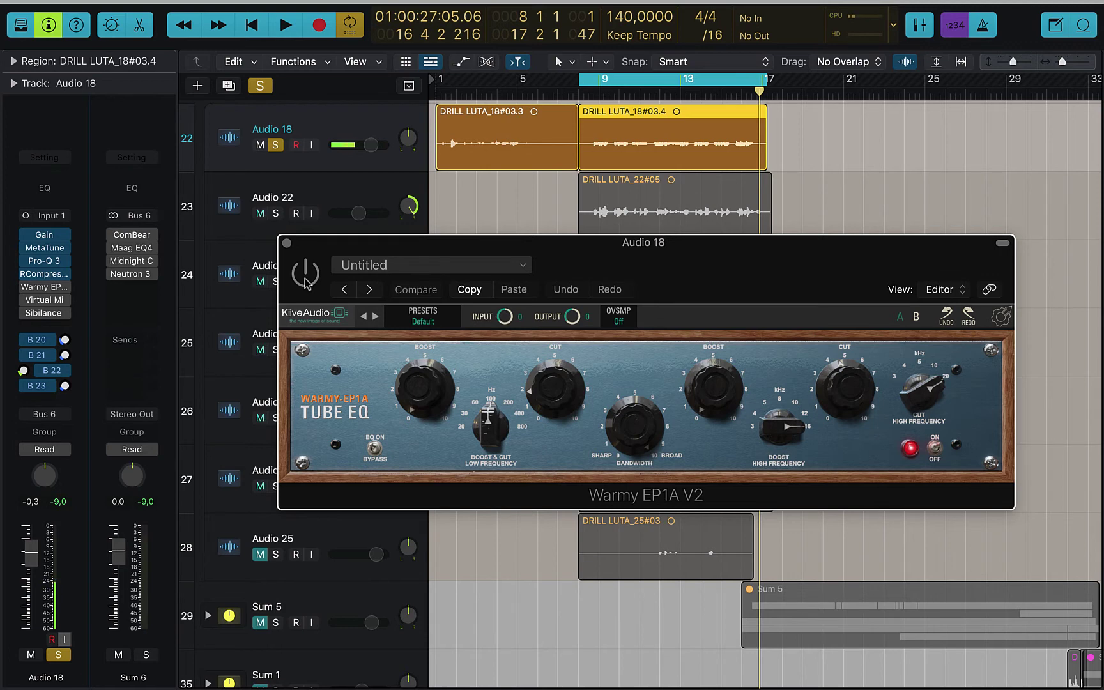
Step: Solo Audio 22 and Audio 23 alongside Audio 18 and play the three vocals with Warmy EP1A bypassed
{"action": "left_click_drag", "start_coordinate": [723, 261], "coordinate": [727, 382]}
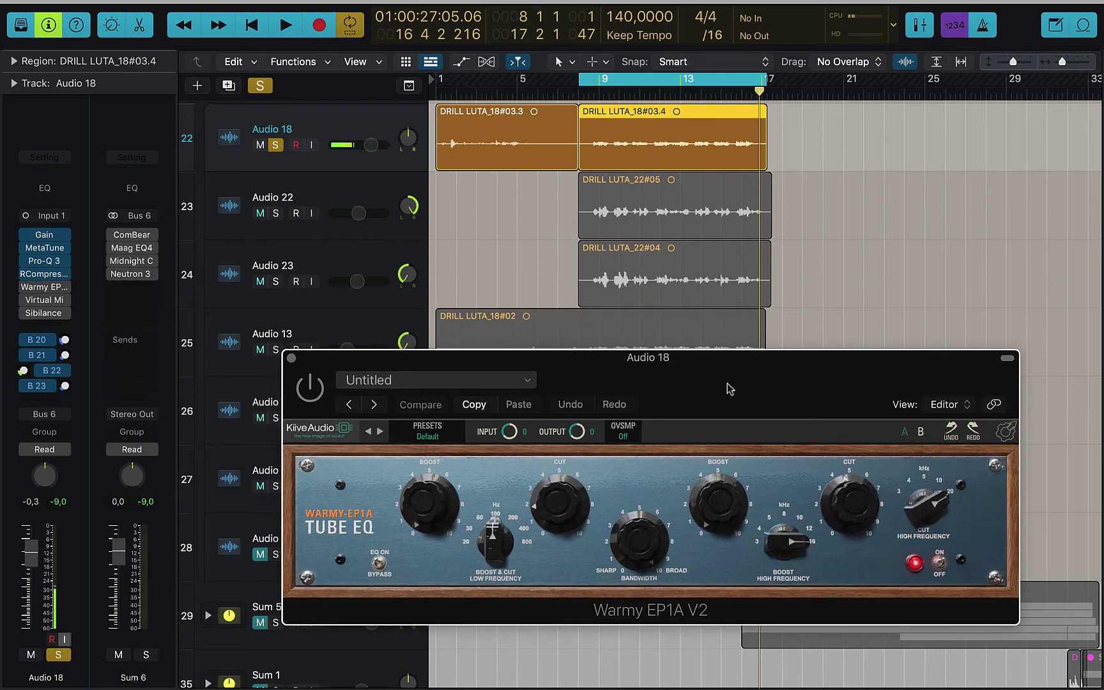
{"action": "left_click", "coordinate": [275, 213]}
{"action": "left_click", "coordinate": [275, 281]}
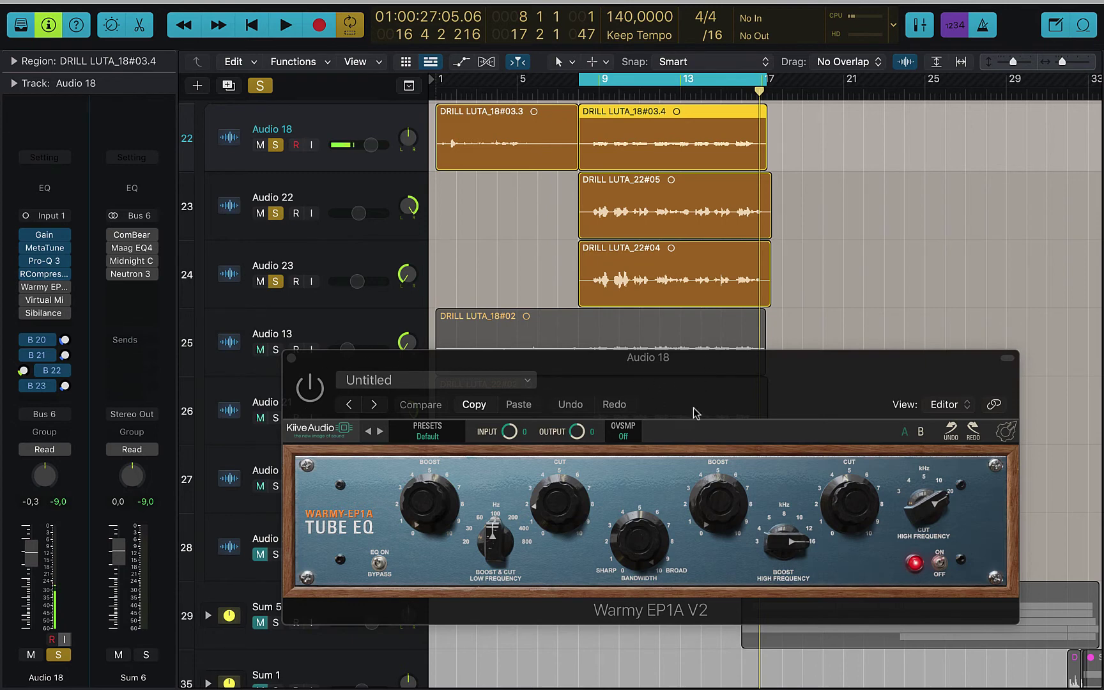
{"action": "key", "text": "space"}
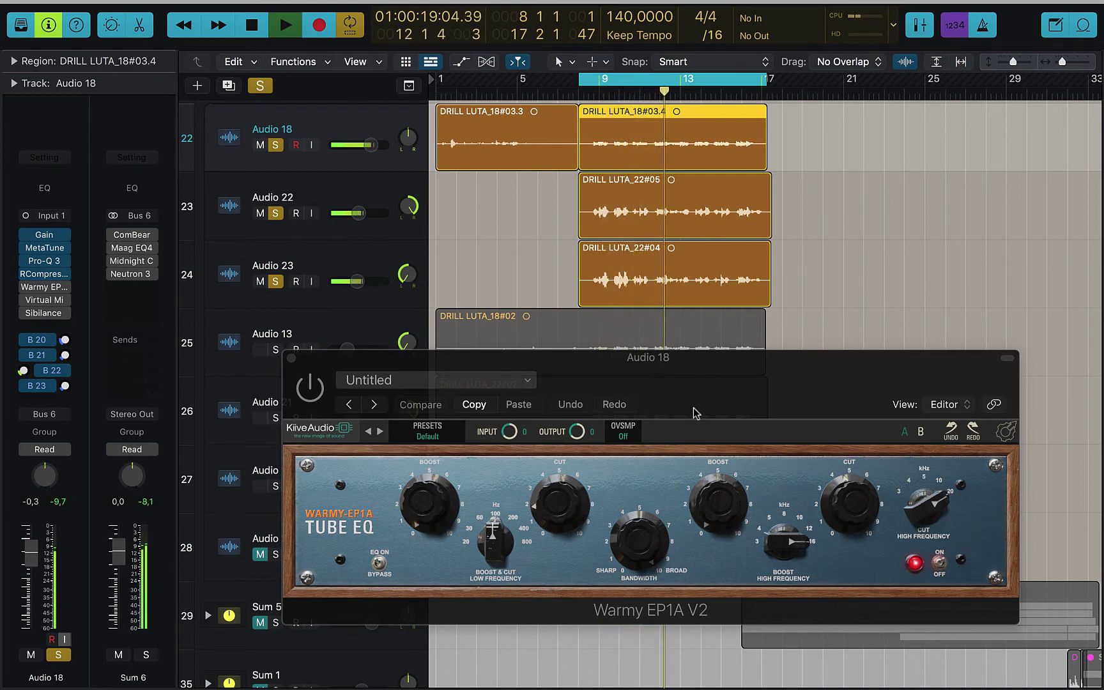
{"action": "key", "text": "space"}
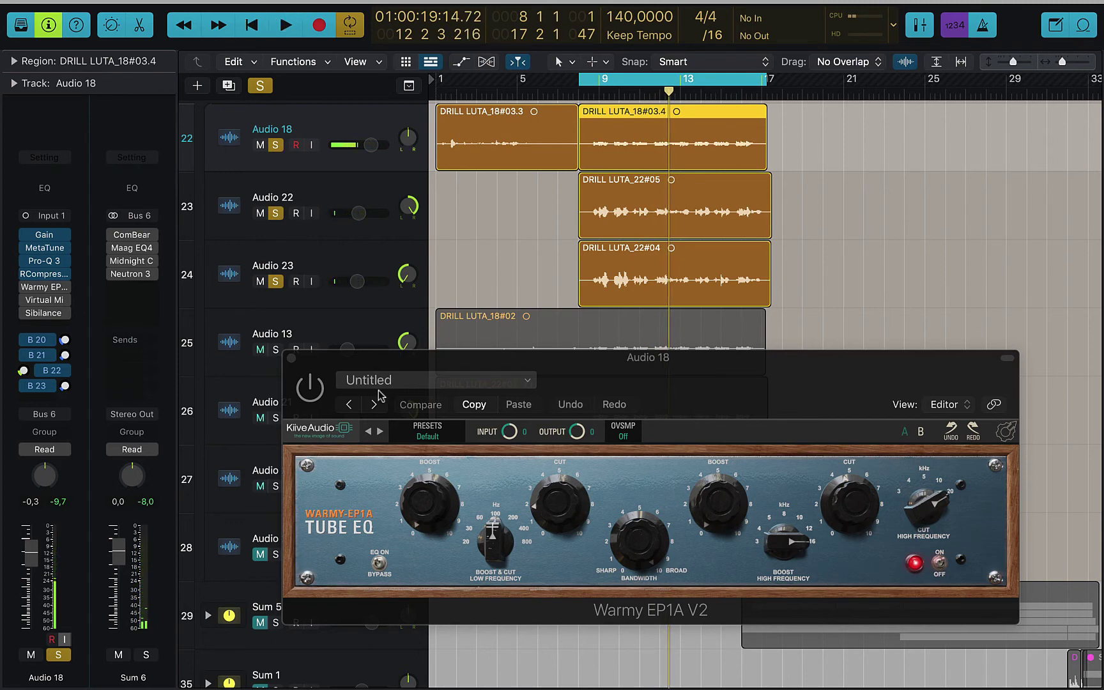
Step: Enable Warmy EP1A on Audio 18 and play the three soloed vocals again
{"action": "left_click", "coordinate": [315, 397]}
{"action": "key", "text": "space"}
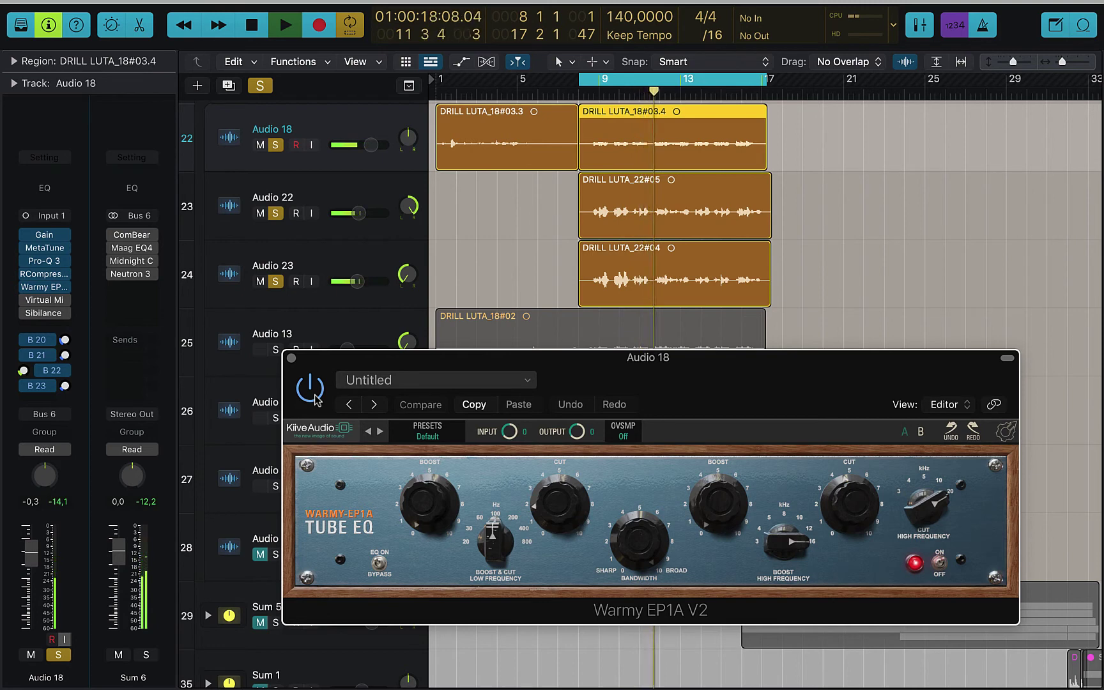
{"action": "key", "text": "space"}
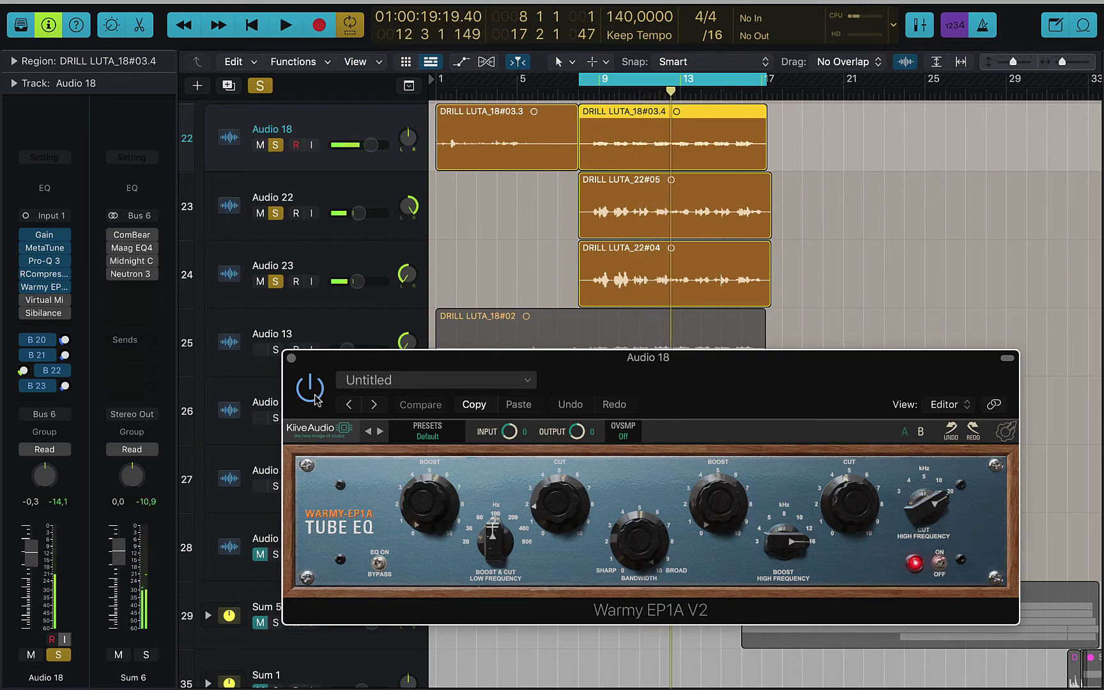
Step: Examine the channel strips and insert chains of Audio 23 and Audio 22
{"action": "left_click_drag", "start_coordinate": [758, 373], "coordinate": [779, 344]}
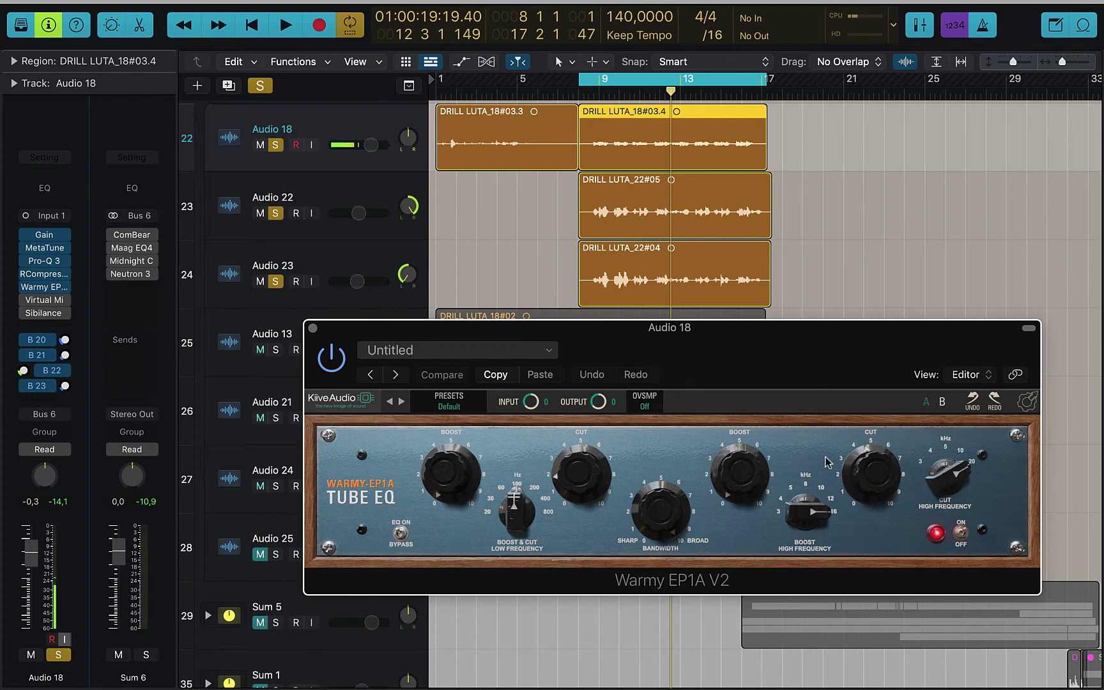
{"action": "left_click", "coordinate": [284, 199]}
{"action": "left_click", "coordinate": [315, 265]}
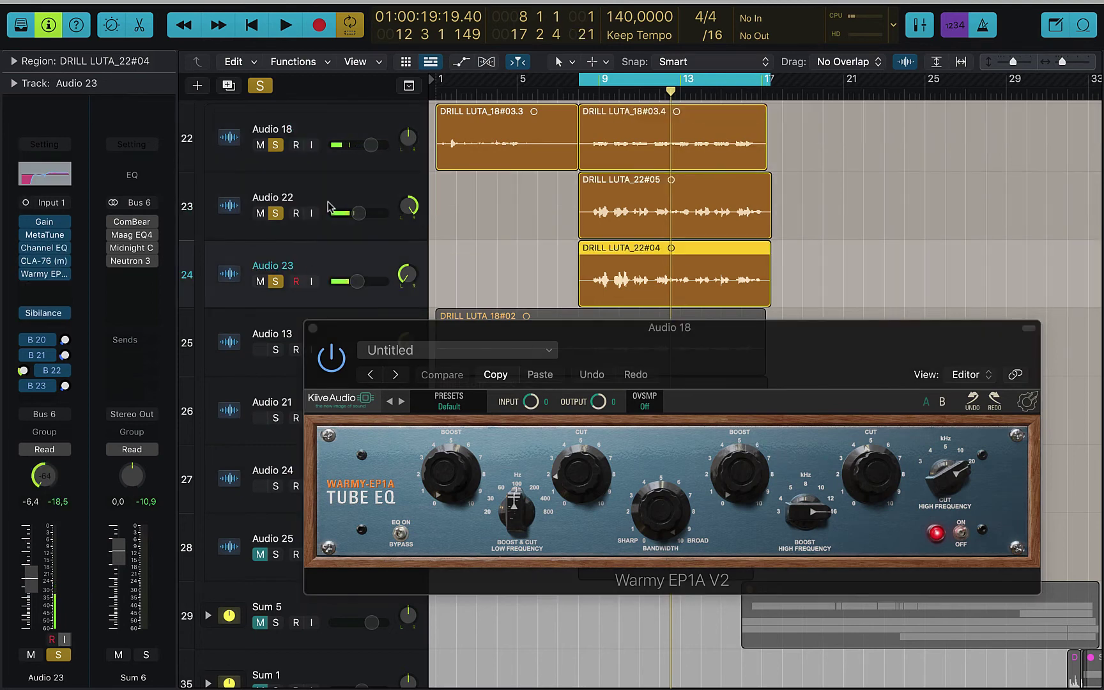
{"action": "left_click", "coordinate": [328, 205]}
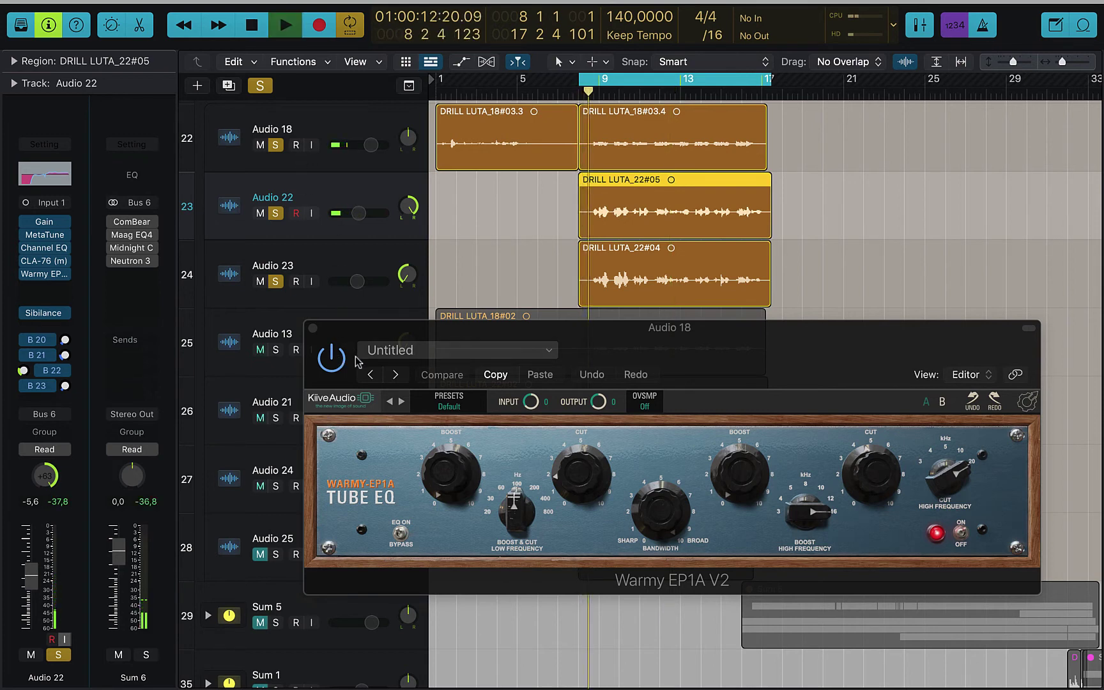
Step: Reselect Audio 18 and compare the soloed vocals with Warmy EP1A bypassed and enabled, leaving it enabled
{"action": "left_click", "coordinate": [322, 157]}
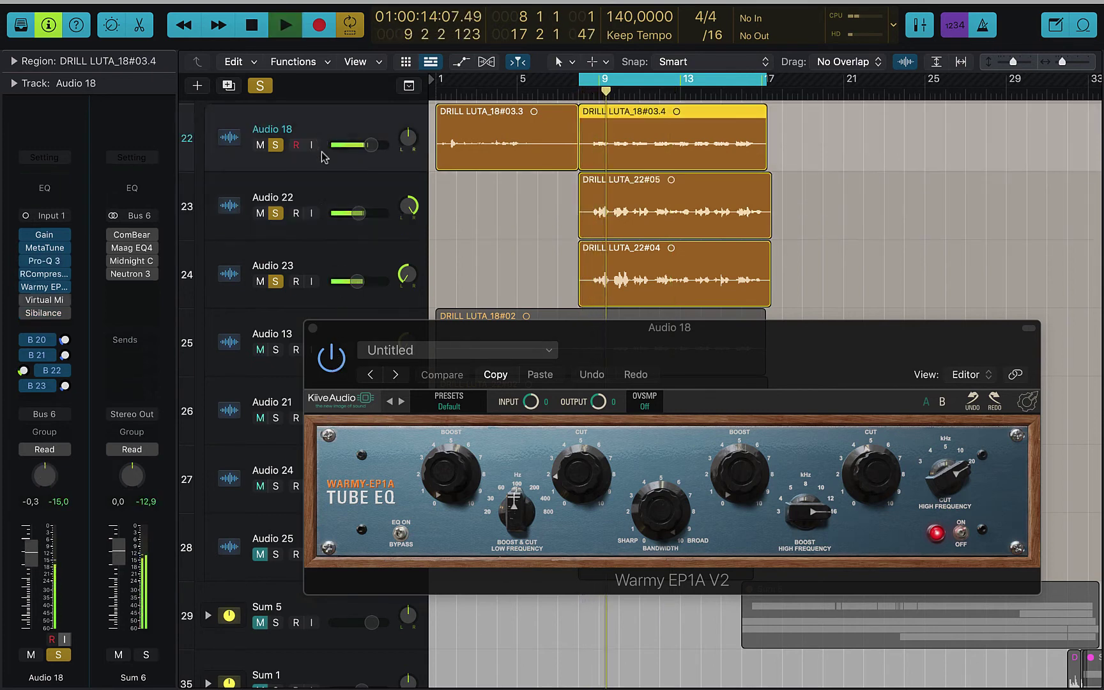
{"action": "left_click", "coordinate": [329, 357]}
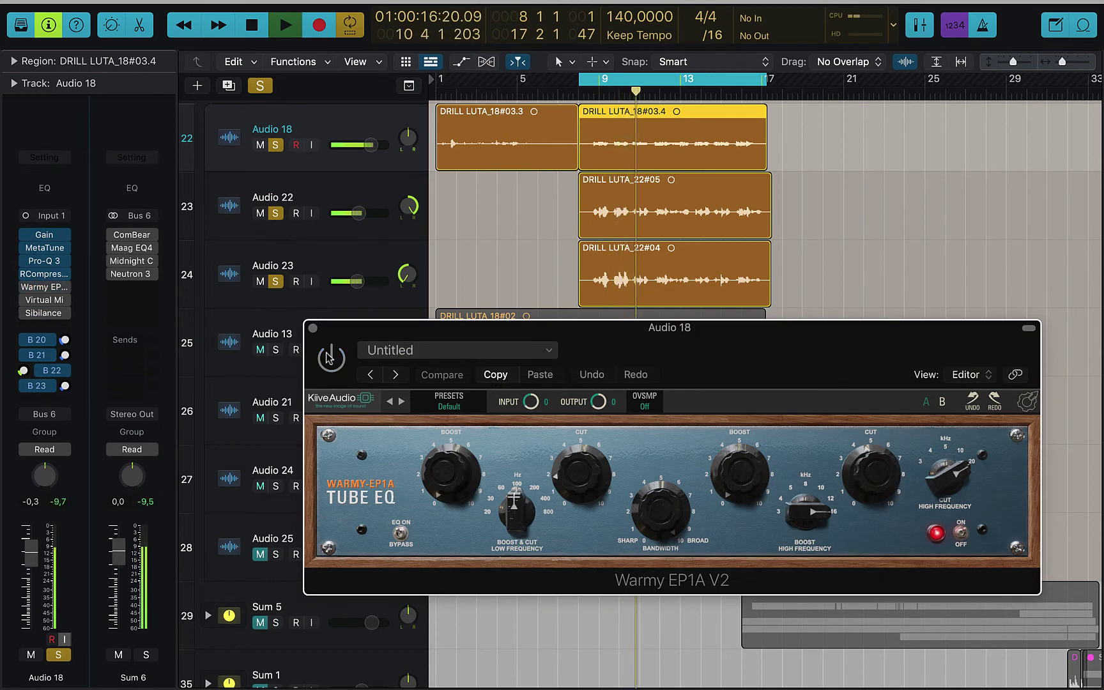
{"action": "left_click", "coordinate": [329, 358]}
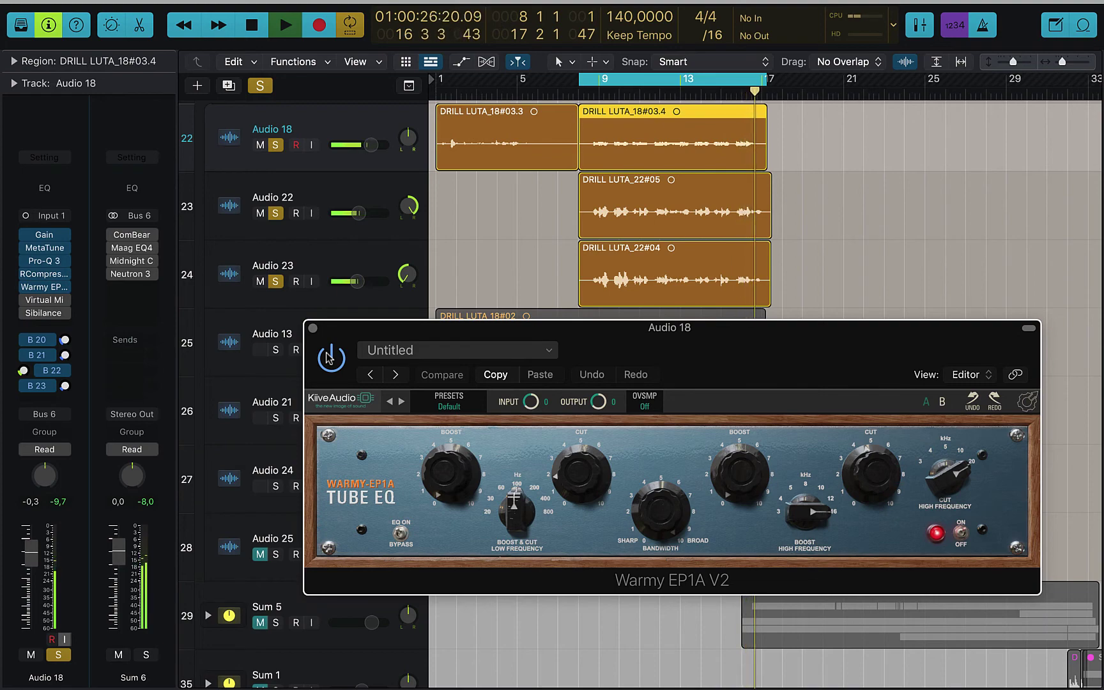
{"action": "key", "text": "space"}
Step: Clear all track solos and open and enable Virtual Mix Rack on Audio 18
{"action": "key", "text": "v"}
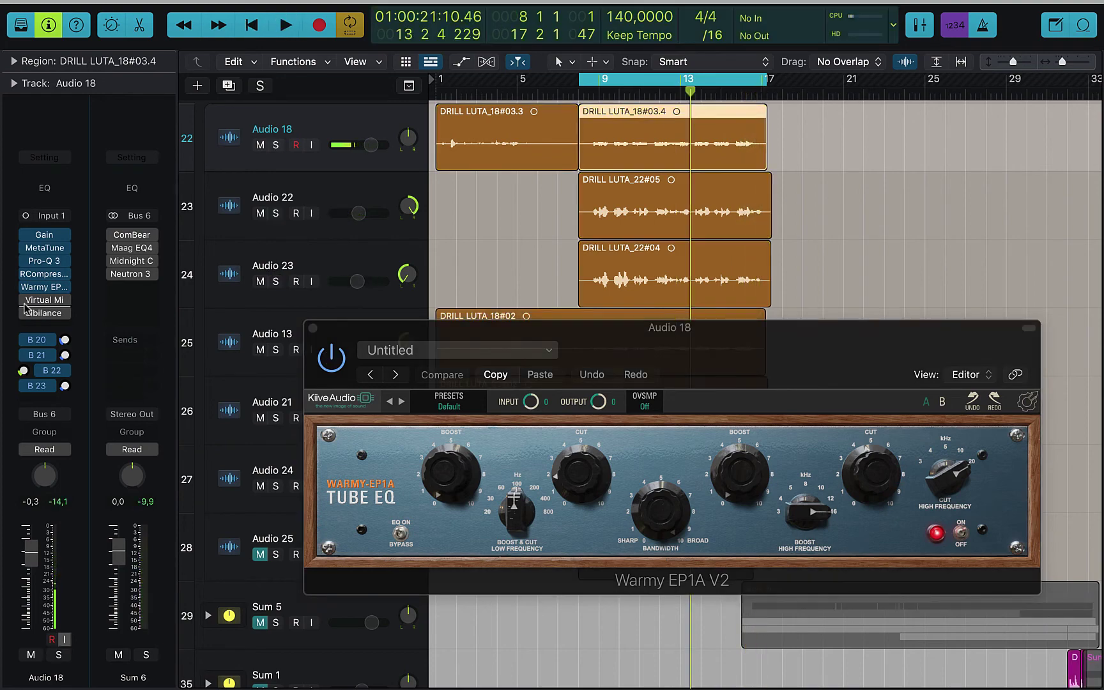
{"action": "left_click", "coordinate": [44, 300]}
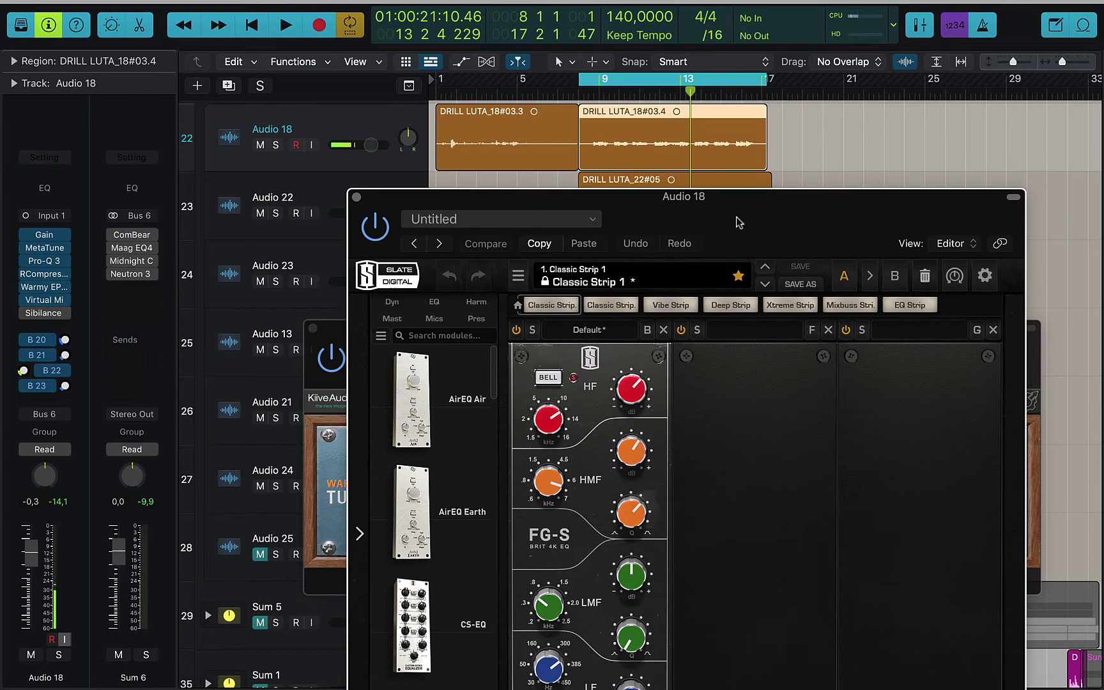
{"action": "mouse_move", "coordinate": [736, 217]}
{"action": "left_mouse_down"}
{"action": "mouse_move", "coordinate": [754, 277]}
{"action": "mouse_move", "coordinate": [721, 230]}
{"action": "left_mouse_up"}
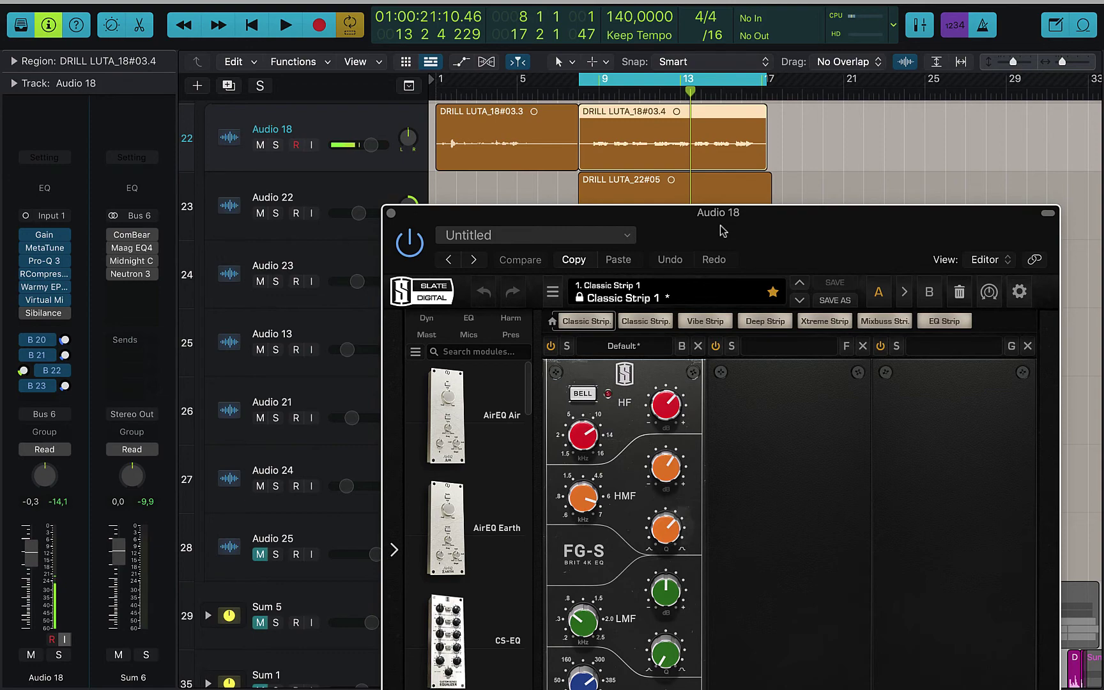
Step: Mute the other vocal layers and compare Audio 18 alone with Virtual Mix Rack bypassed and enabled, leaving it enabled
{"action": "key", "text": "space"}
{"action": "left_click_drag", "start_coordinate": [720, 225], "coordinate": [725, 146]}
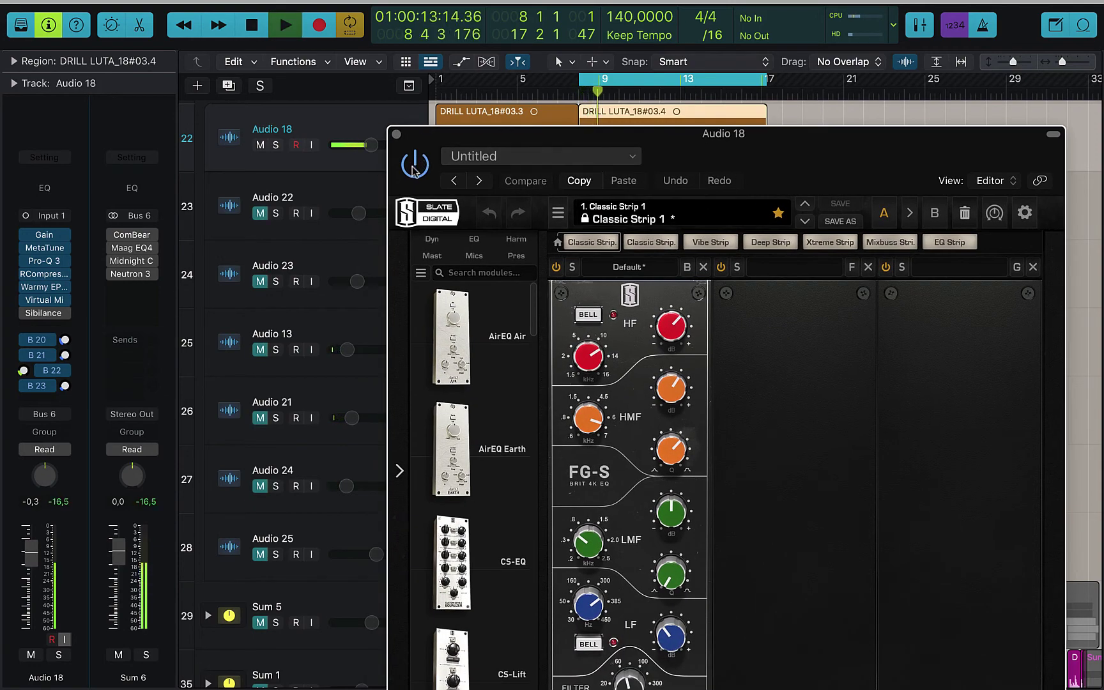
{"action": "left_click_drag", "start_coordinate": [823, 172], "coordinate": [821, 211]}
{"action": "left_click", "coordinate": [423, 213]}
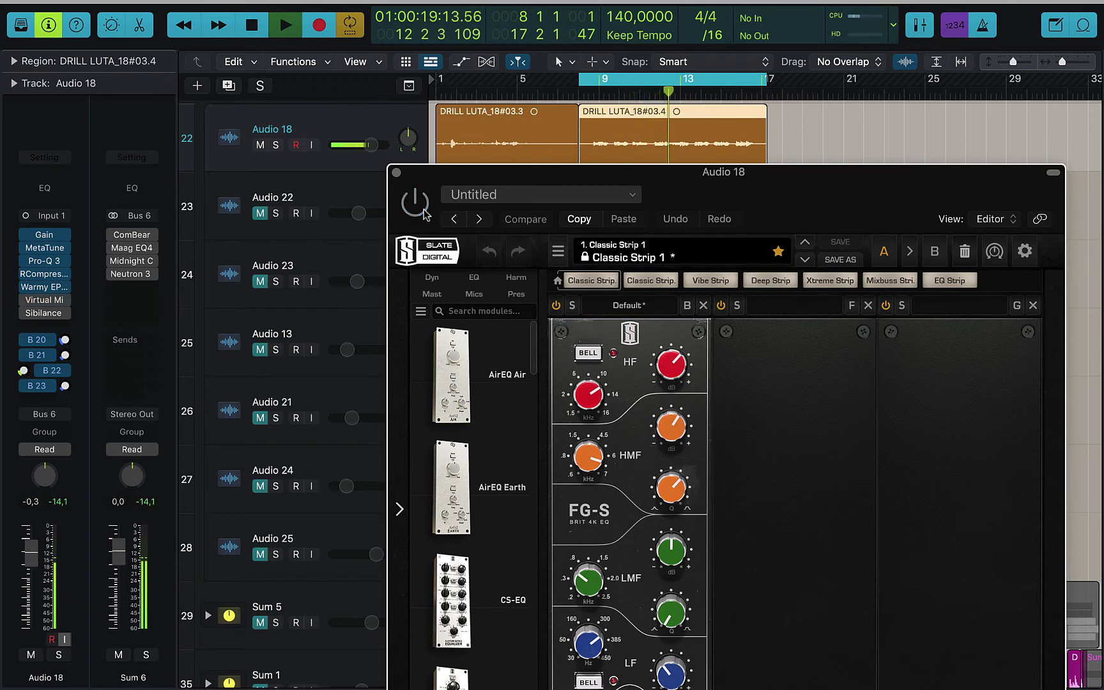
{"action": "left_click", "coordinate": [424, 213]}
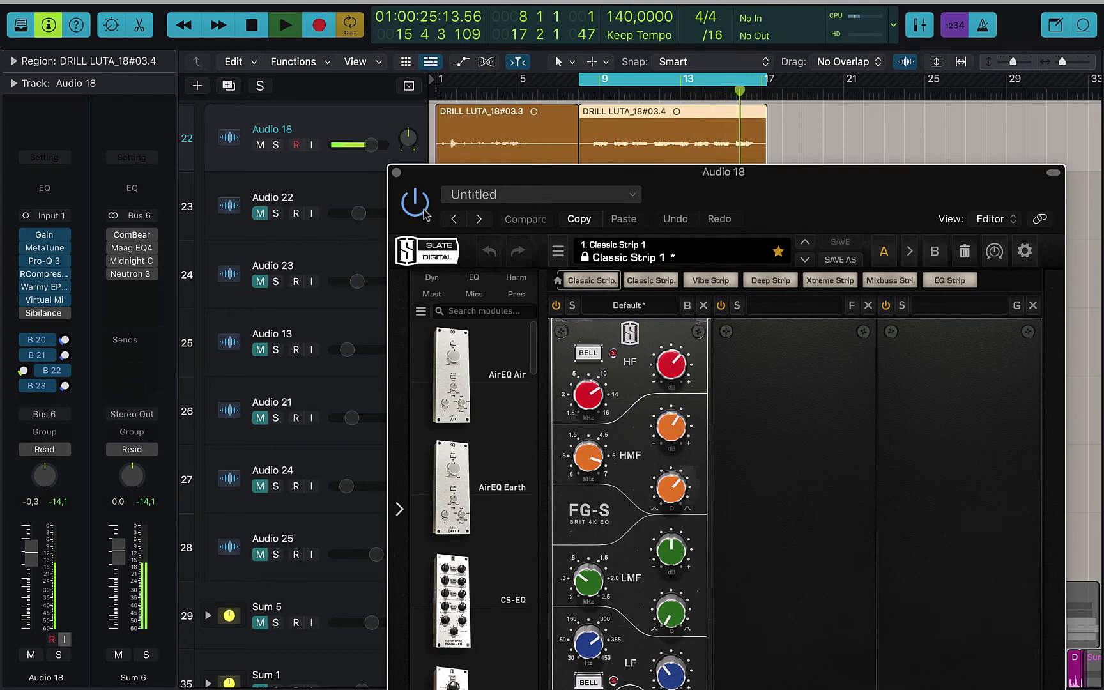
{"action": "key", "text": "space"}
{"action": "key", "text": "v"}
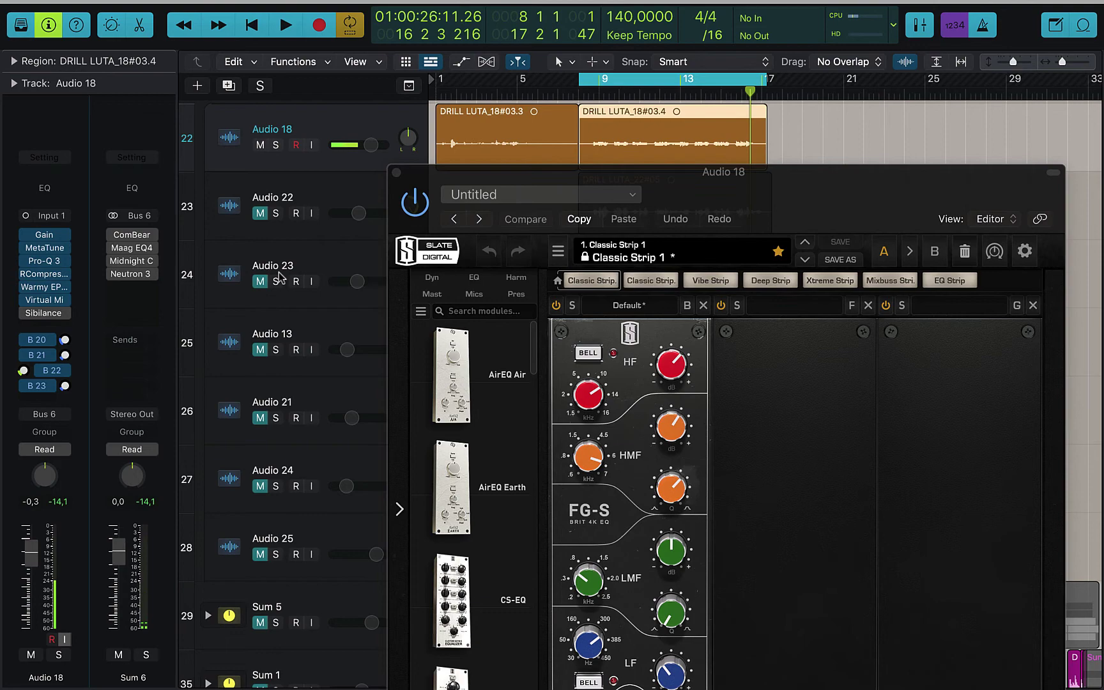
Step: Unmute Audio 22 and Audio 23 and compare the vocals with Virtual Mix Rack bypassed and enabled, leaving it enabled
{"action": "left_click", "coordinate": [262, 212]}
{"action": "left_click", "coordinate": [260, 281]}
{"action": "key", "text": "space"}
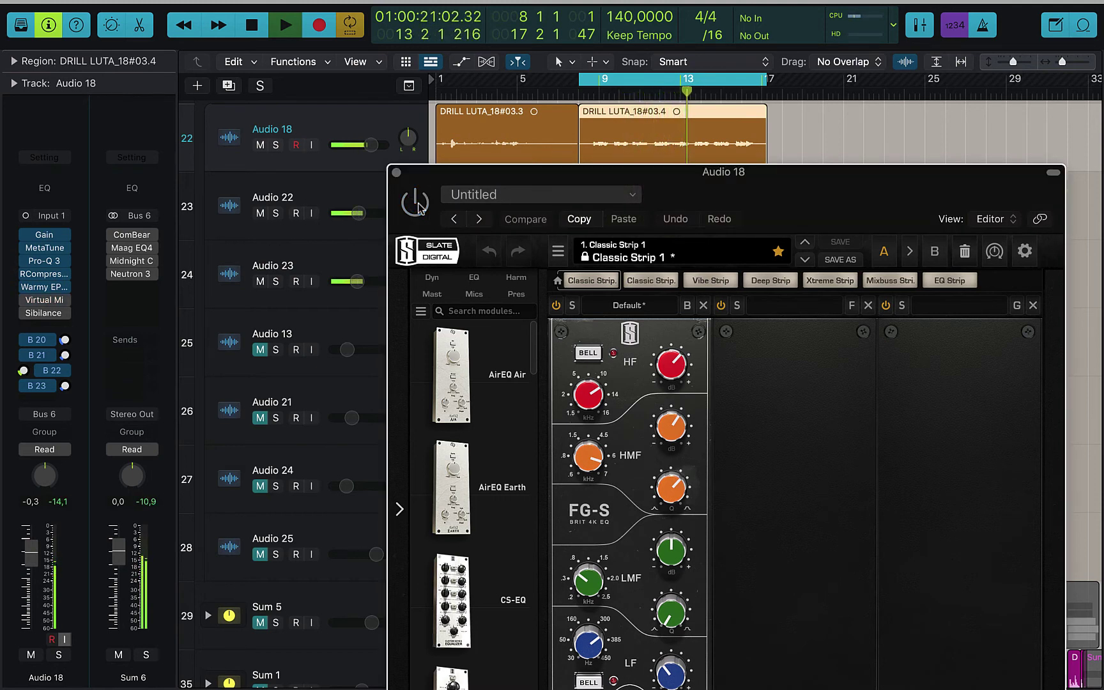
{"action": "left_click", "coordinate": [416, 203]}
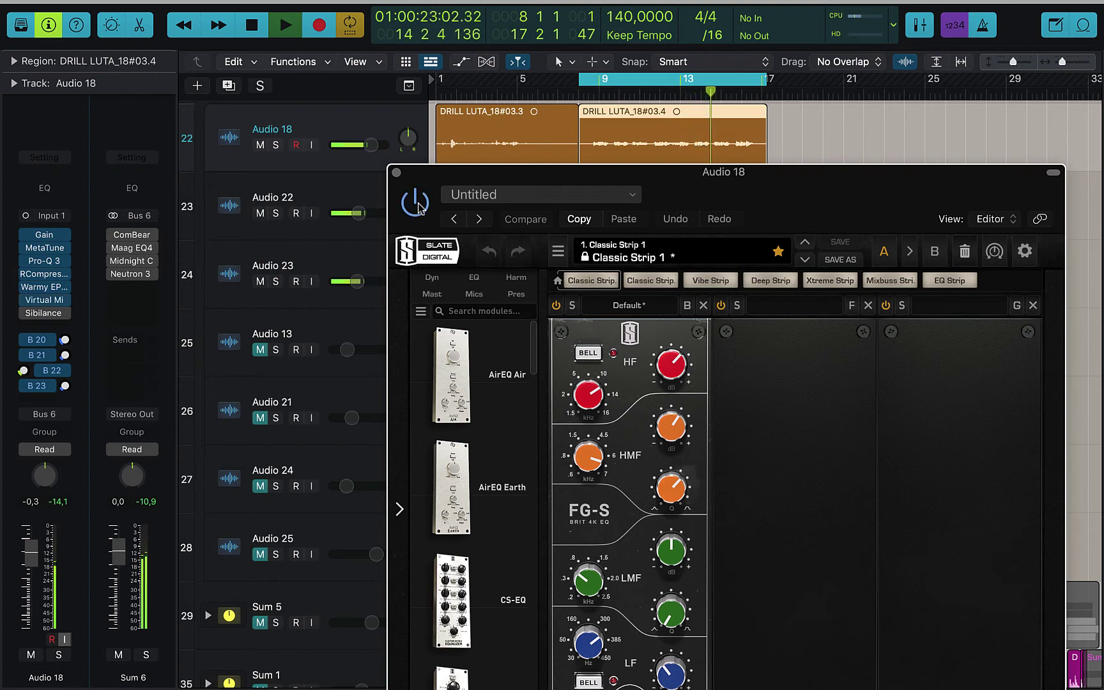
{"action": "left_click", "coordinate": [417, 203]}
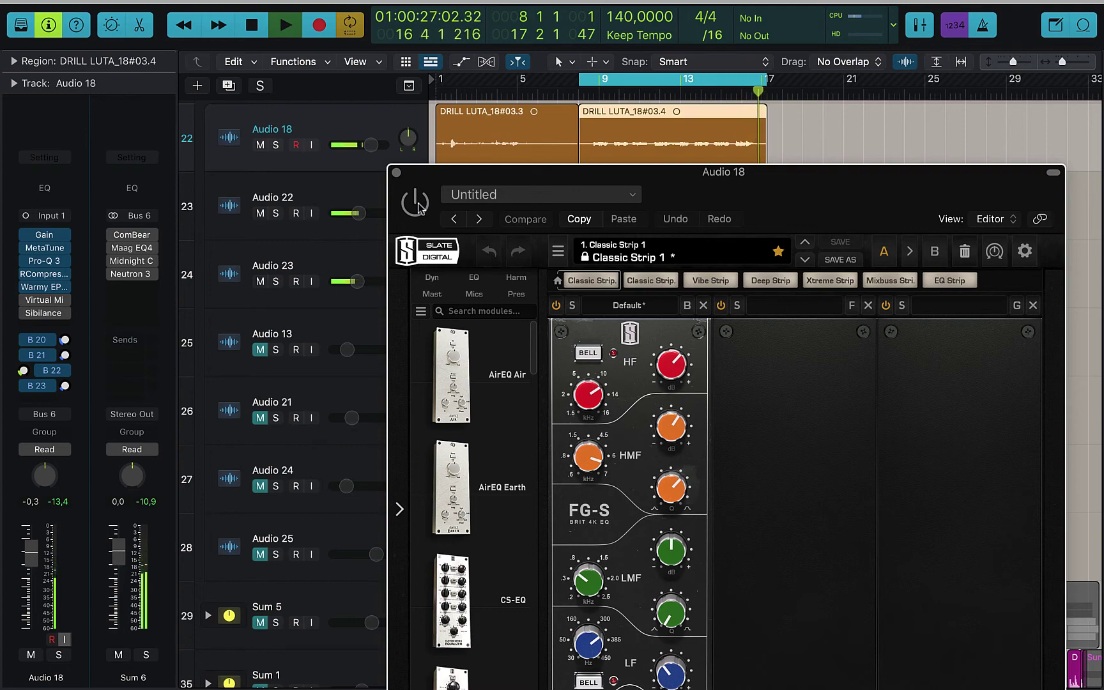
{"action": "key", "text": "space"}
{"action": "left_click", "coordinate": [417, 204]}
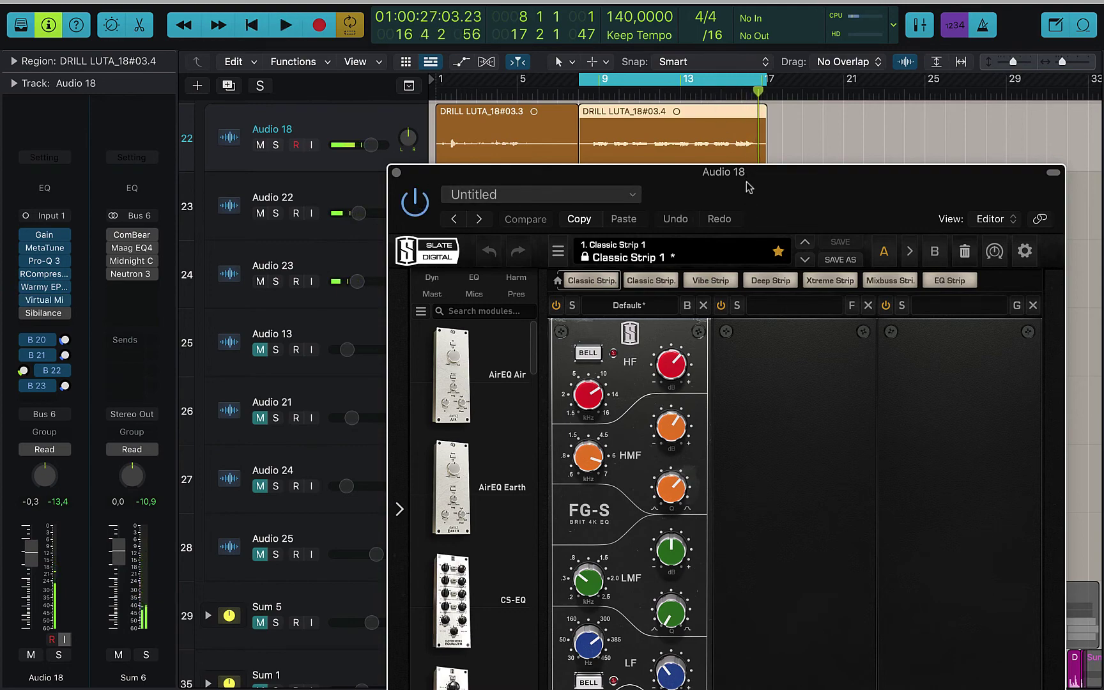
Step: Examine the HF, HMF and LF settings of the FG-S equalizer in Virtual Mix Rack, and close its window
{"action": "left_click_drag", "start_coordinate": [748, 186], "coordinate": [776, 102]}
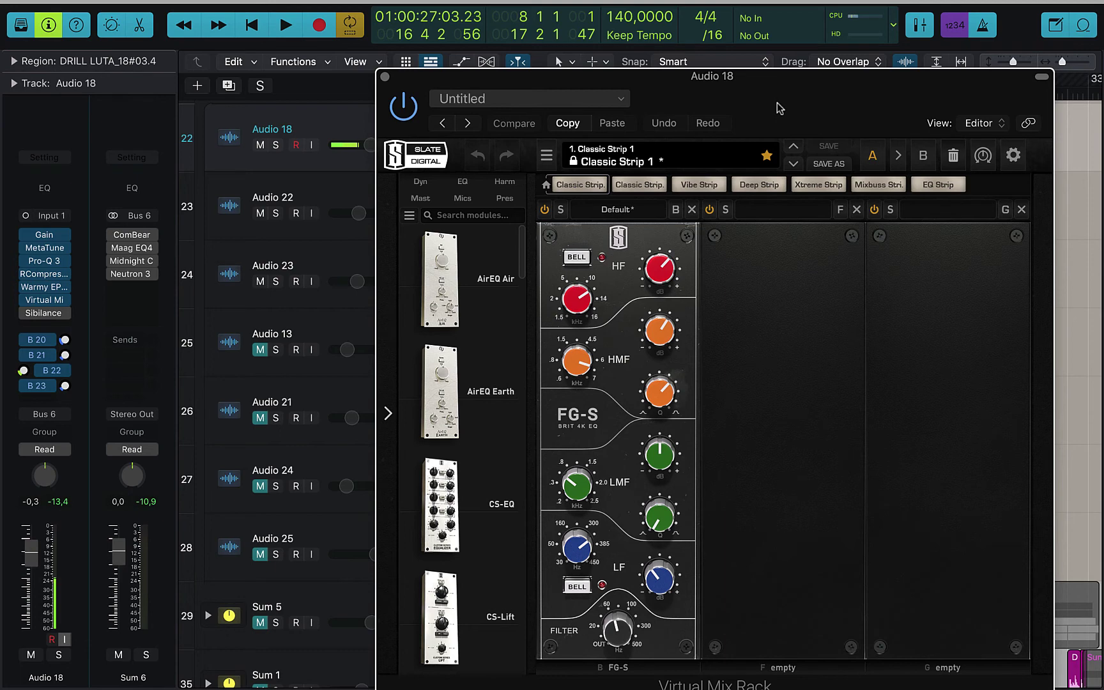
{"action": "mouse_move", "coordinate": [661, 267]}
{"action": "mouse_move", "coordinate": [580, 306]}
{"action": "mouse_move", "coordinate": [666, 338]}
{"action": "mouse_move", "coordinate": [575, 375]}
{"action": "mouse_move", "coordinate": [667, 401]}
{"action": "mouse_move", "coordinate": [570, 555]}
{"action": "left_click", "coordinate": [385, 78]}
Step: Enable Sibilance on Audio 18 and all four insert plug-ins on the Sum 6 bus, and open ComBear
{"action": "mouse_move", "coordinate": [114, 235]}
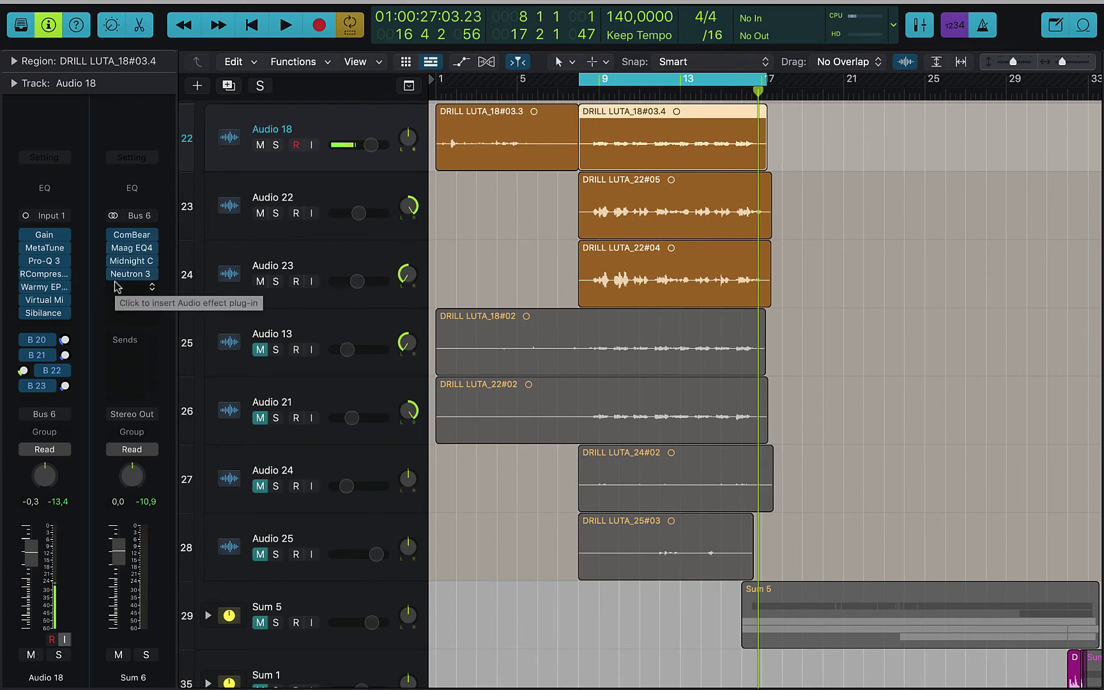
{"action": "left_click", "coordinate": [132, 236]}
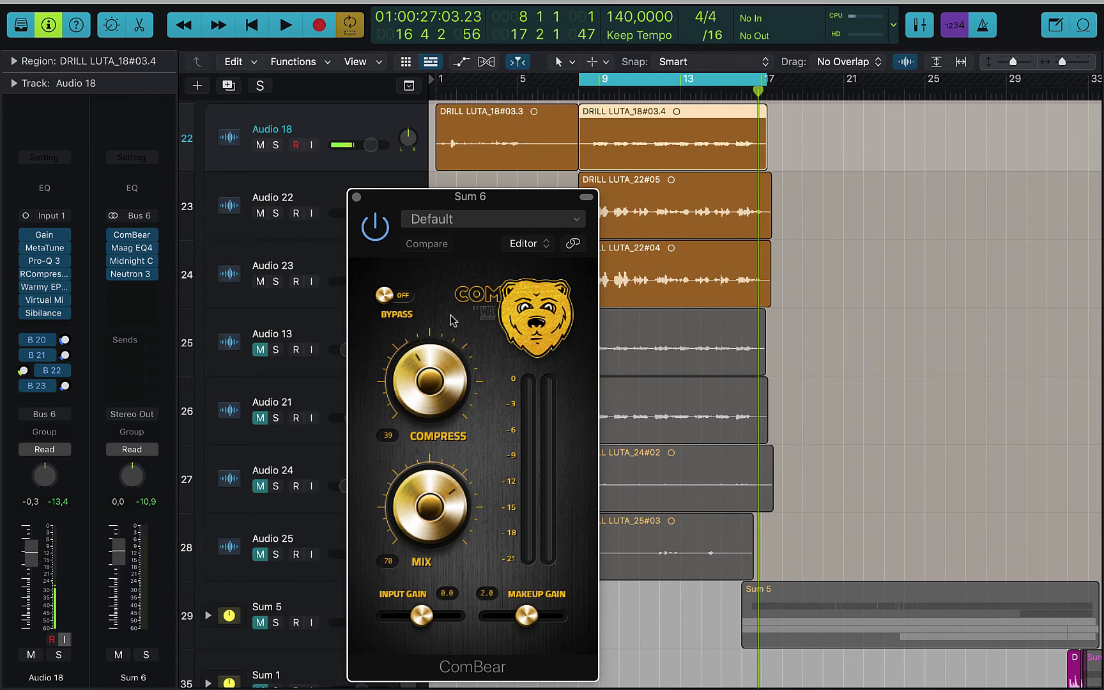
Step: Play the section and compare the vocals with ComBear on Sum 6 bypassed and enabled, leaving it enabled
{"action": "key", "text": "space"}
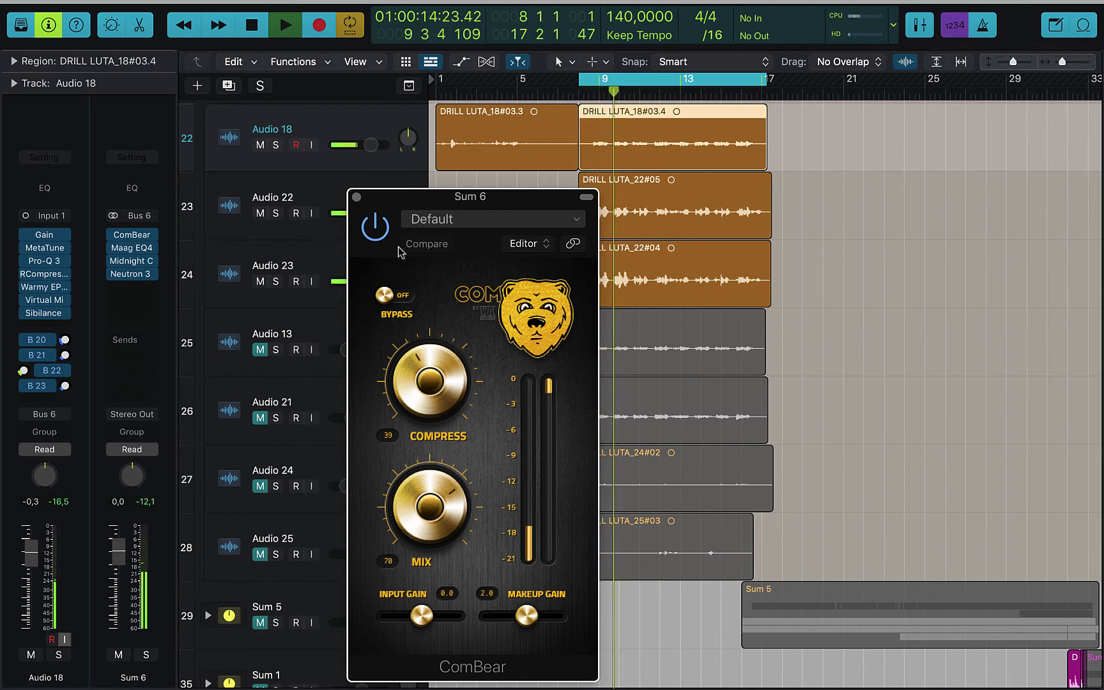
{"action": "left_click", "coordinate": [375, 229]}
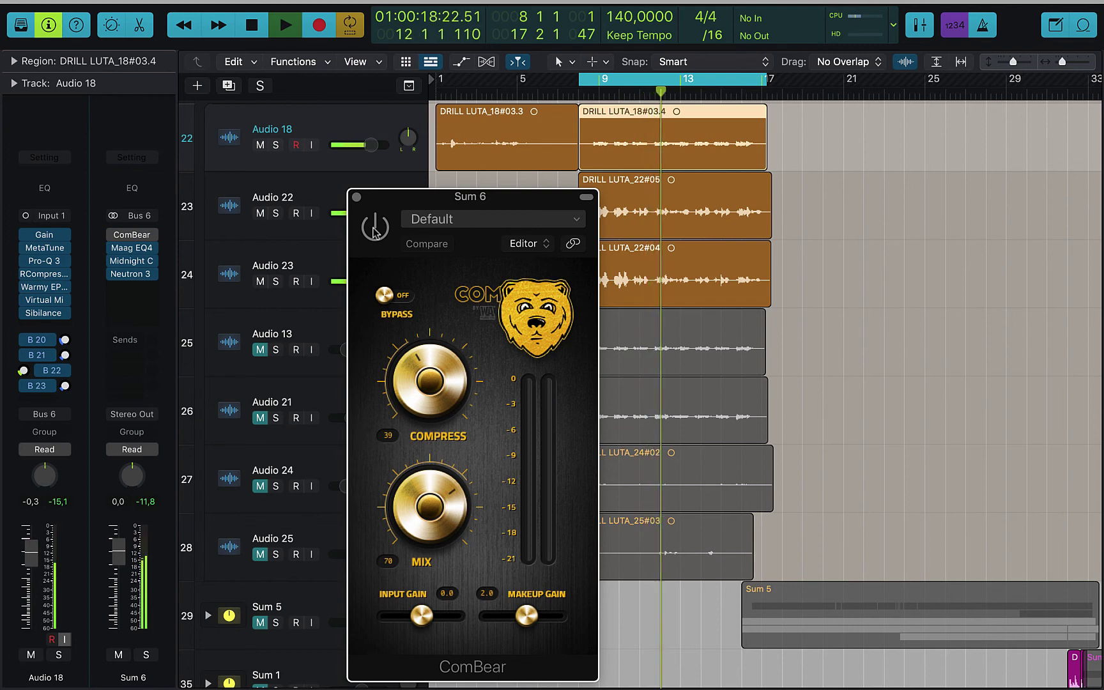
{"action": "left_click", "coordinate": [375, 229]}
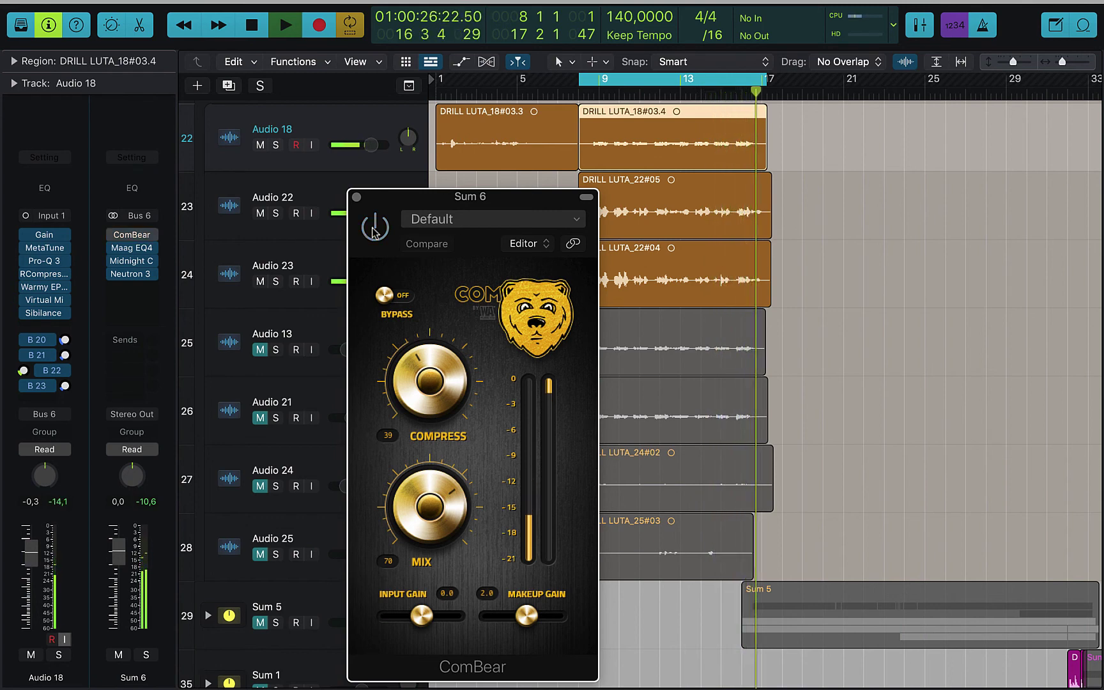
{"action": "key", "text": "space"}
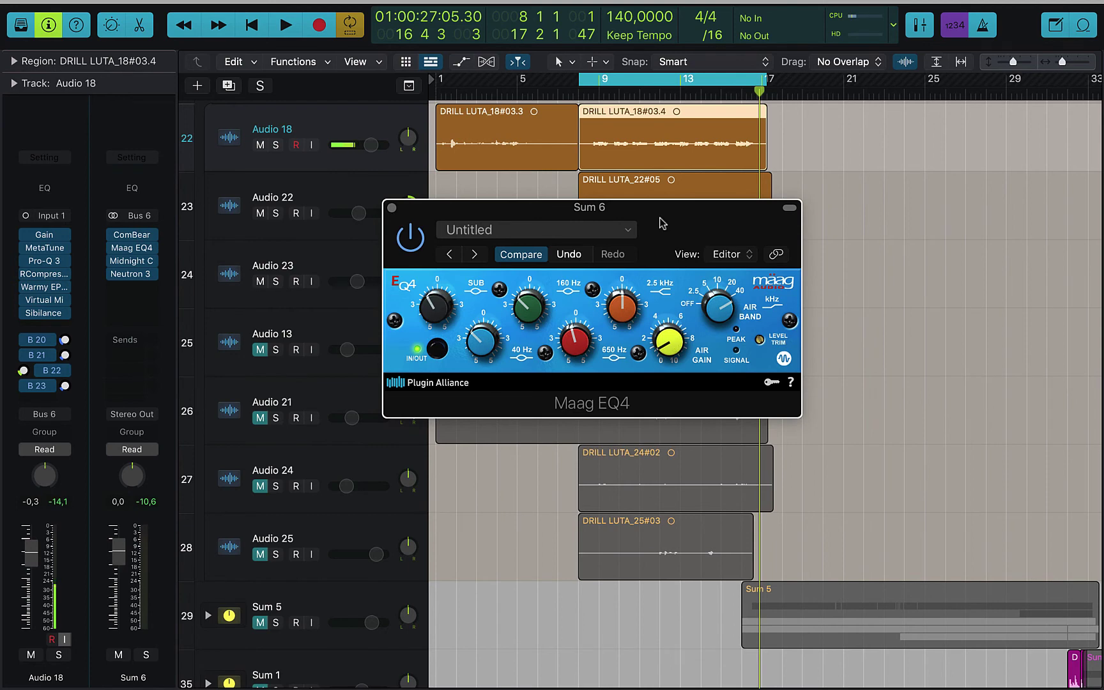
Step: Examine the Maag EQ4 settings on the Sum 6 bus while briefly playing the vocals, and close its window
{"action": "left_click_drag", "start_coordinate": [661, 222], "coordinate": [709, 375]}
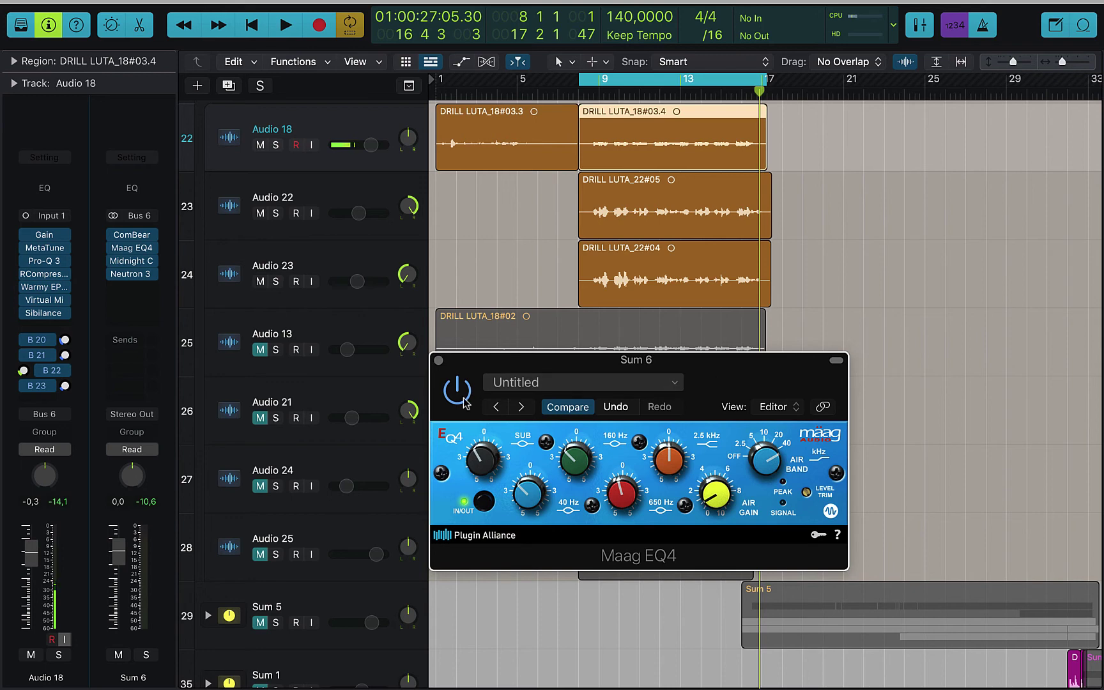
{"action": "key", "text": "space"}
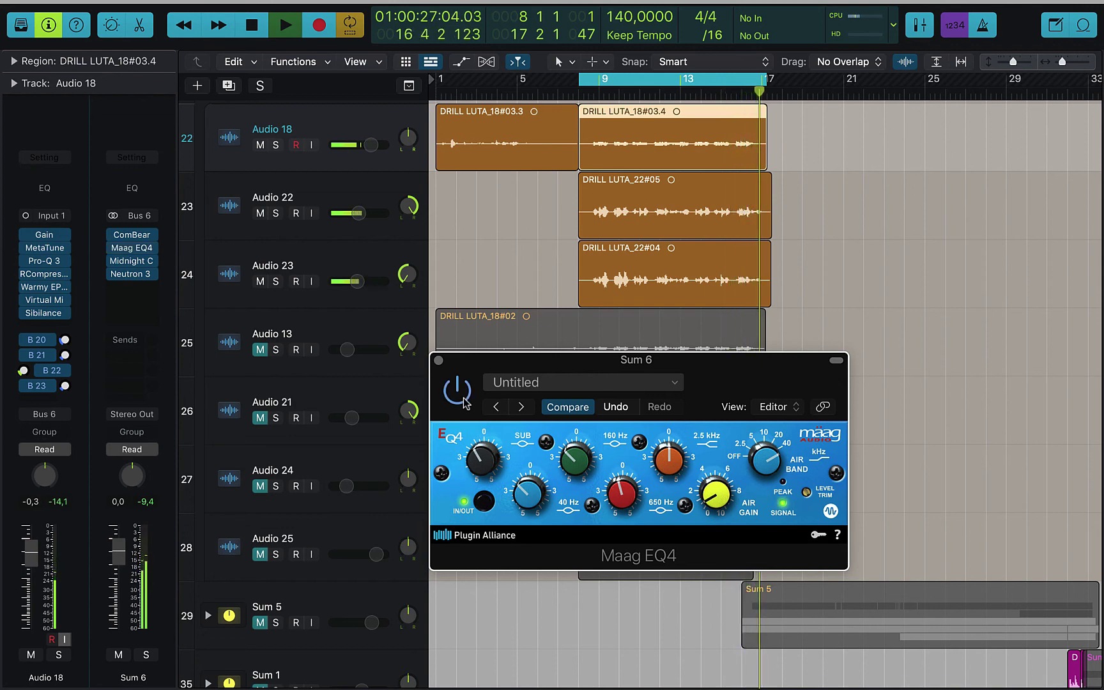
{"action": "key", "text": "space"}
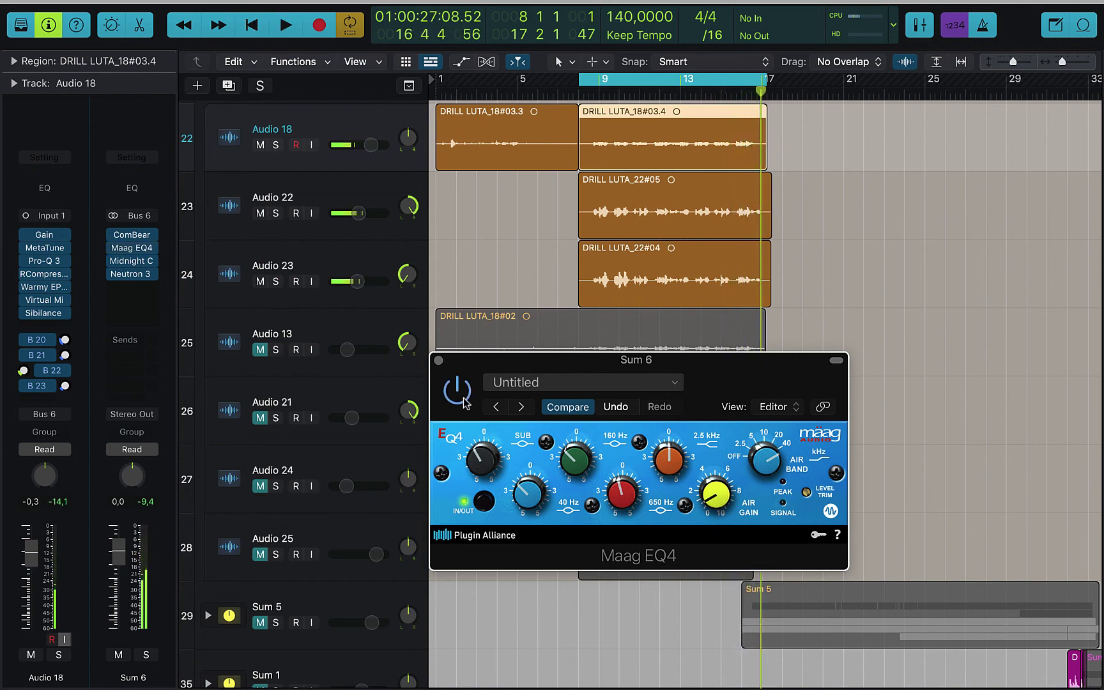
{"action": "left_click", "coordinate": [438, 360]}
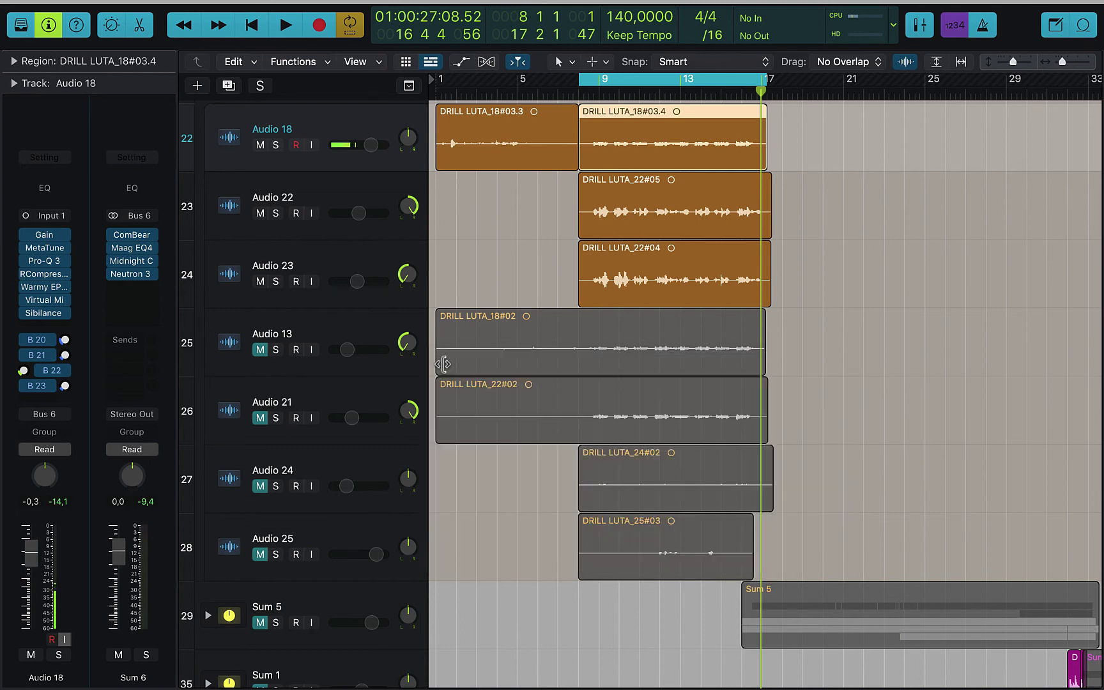
Step: Open Midnight Compressor on the Sum 6 bus and compare the vocals with it bypassed and enabled during playback
{"action": "left_click", "coordinate": [132, 261]}
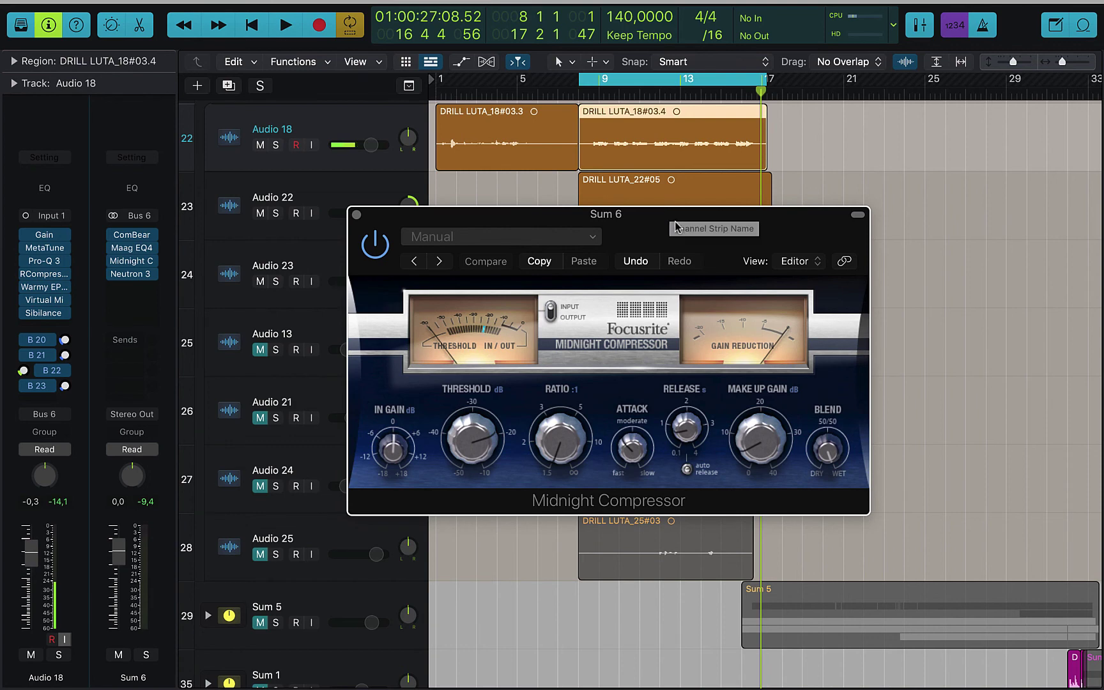
{"action": "left_click_drag", "start_coordinate": [671, 214], "coordinate": [699, 303]}
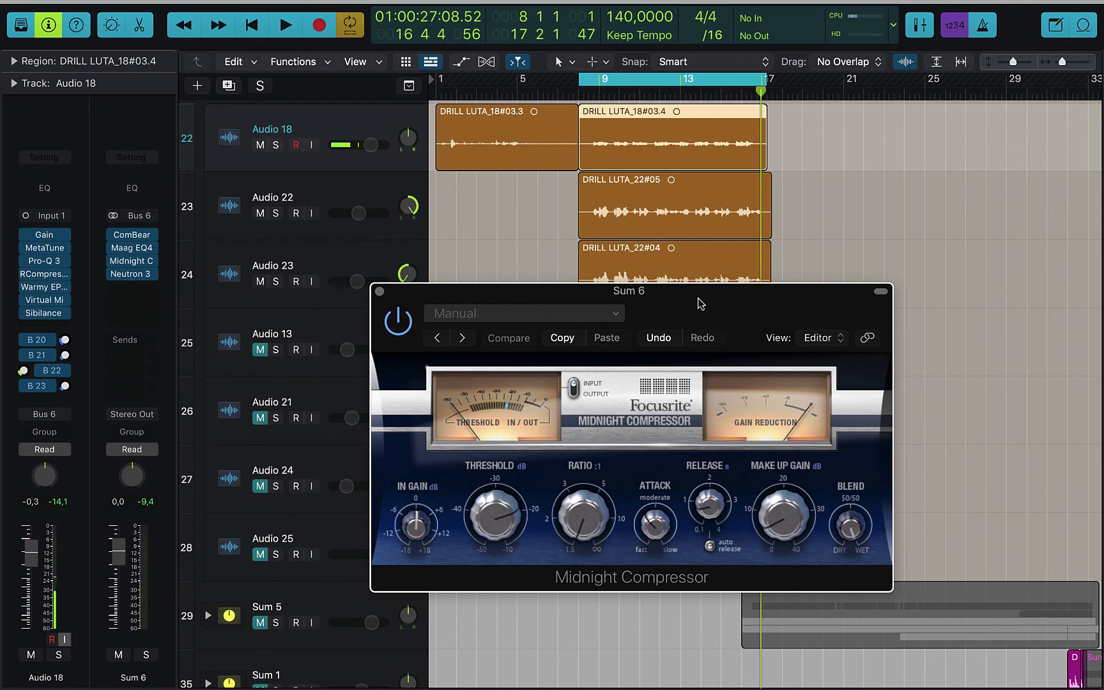
{"action": "left_click", "coordinate": [396, 327]}
{"action": "key", "text": "space"}
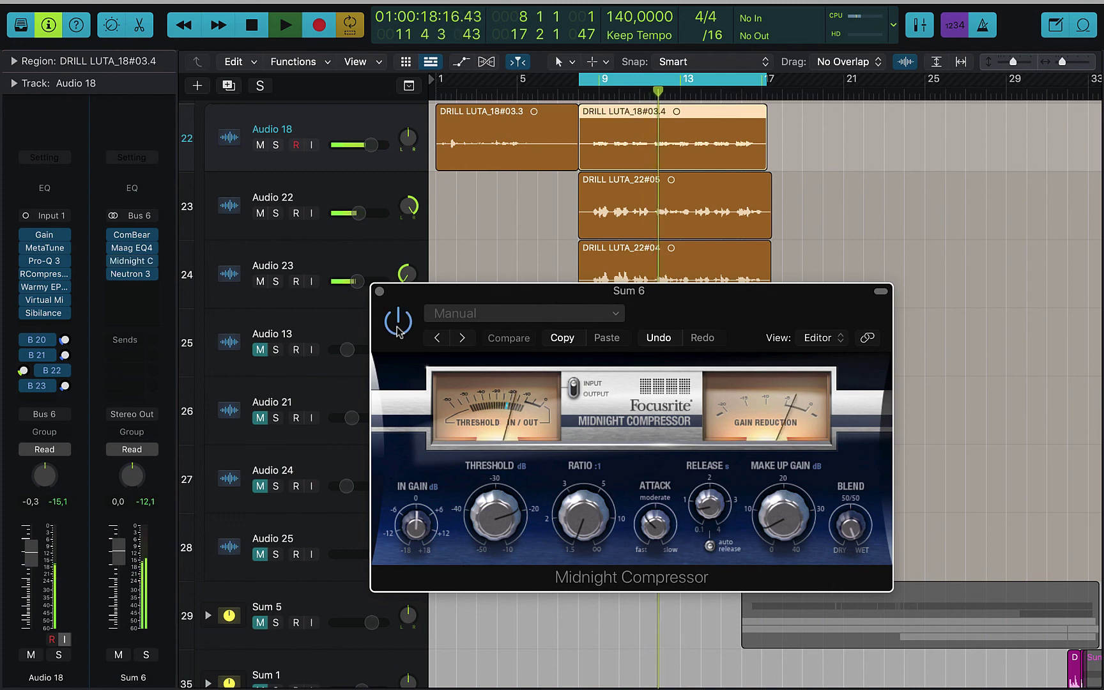
{"action": "left_click", "coordinate": [396, 323]}
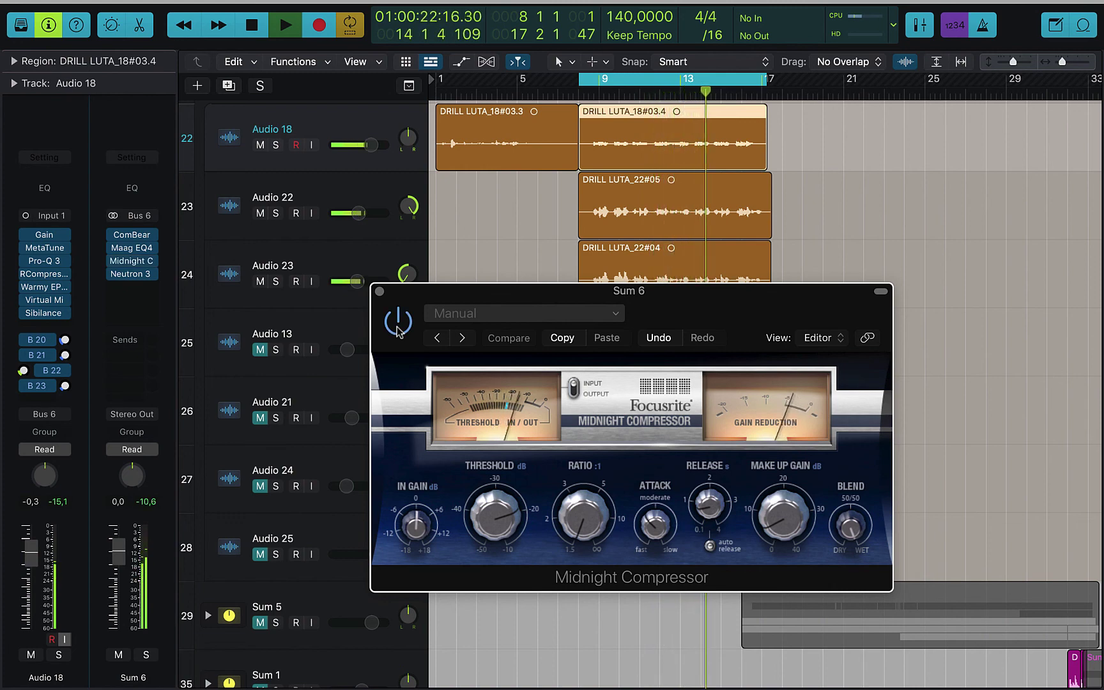
{"action": "left_click", "coordinate": [396, 322]}
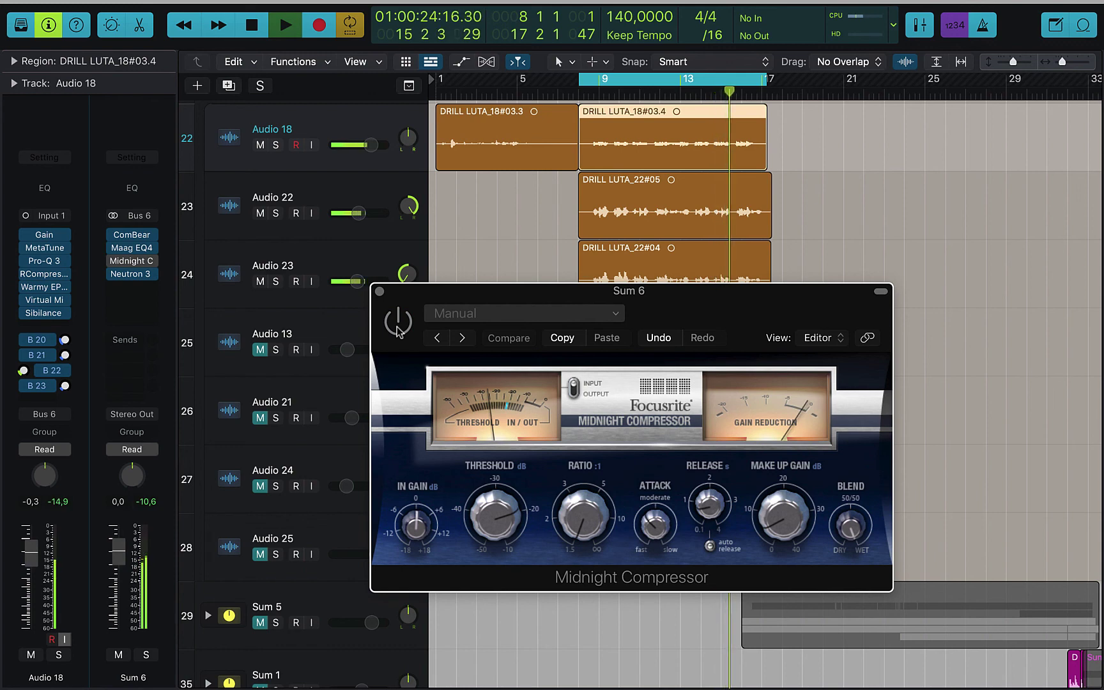
{"action": "left_click", "coordinate": [396, 323]}
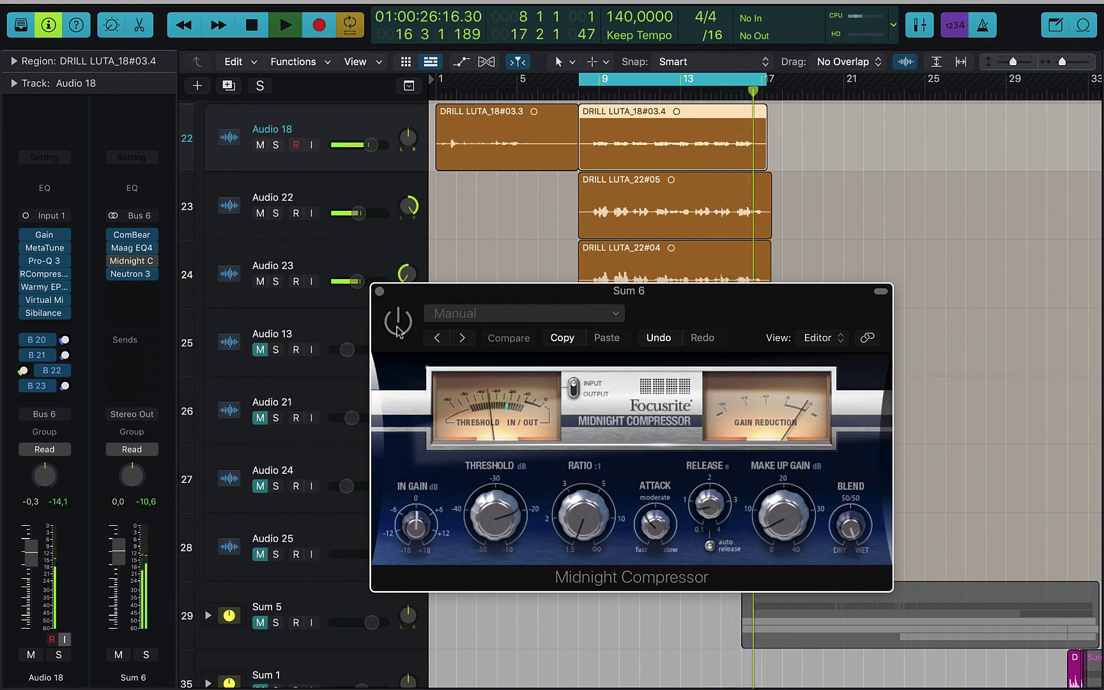
Step: Replay the section for another bypass comparison of Midnight Compressor, leave it enabled and close its window
{"action": "key", "text": "space"}
{"action": "key", "text": "space"}
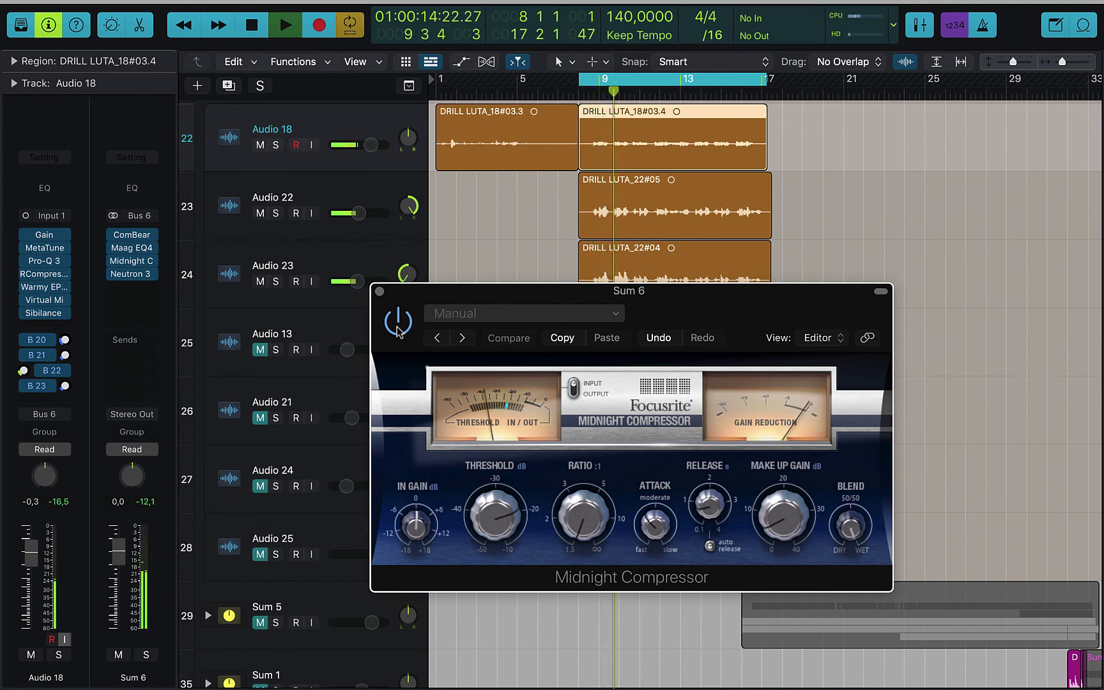
{"action": "left_click", "coordinate": [397, 323]}
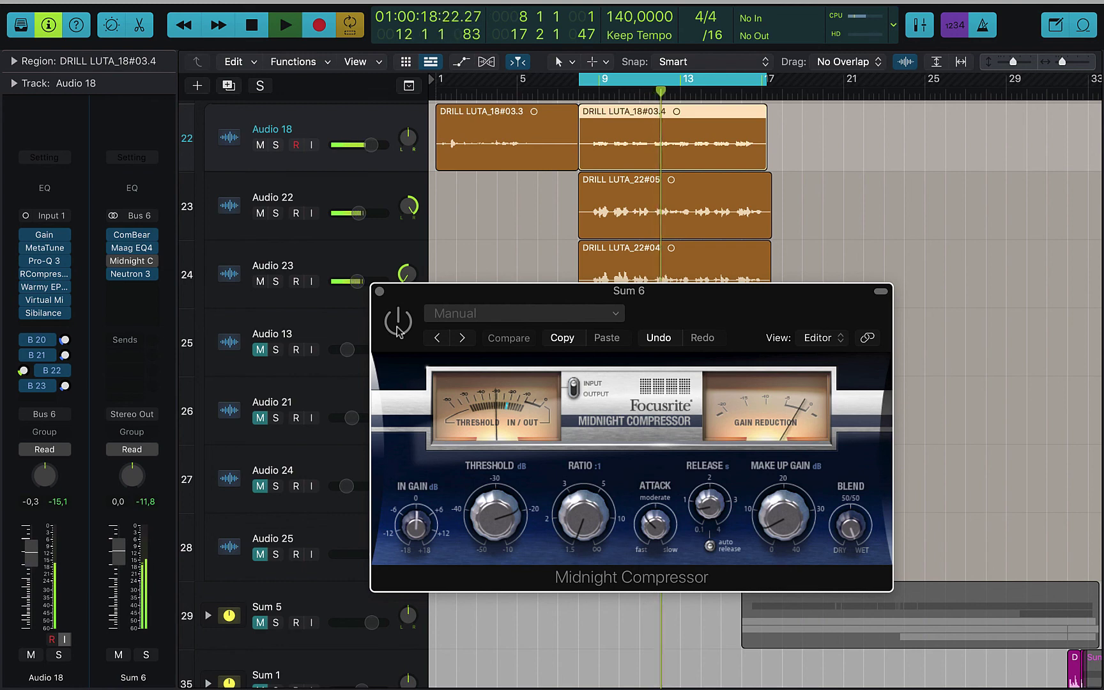
{"action": "left_click", "coordinate": [397, 323]}
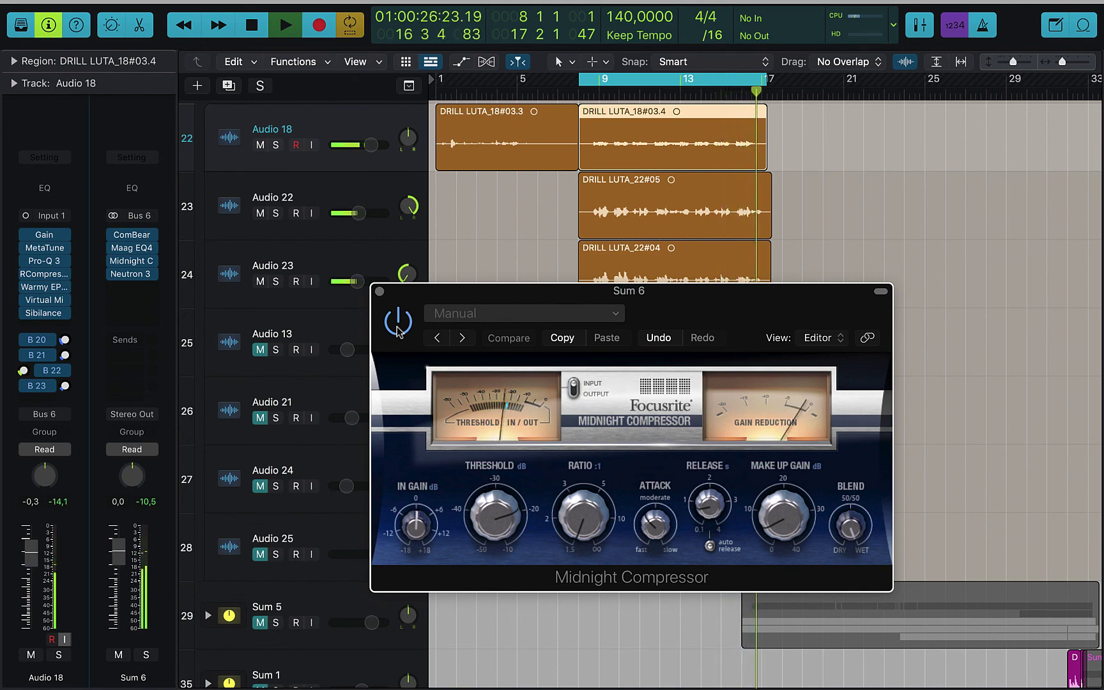
{"action": "key", "text": "space"}
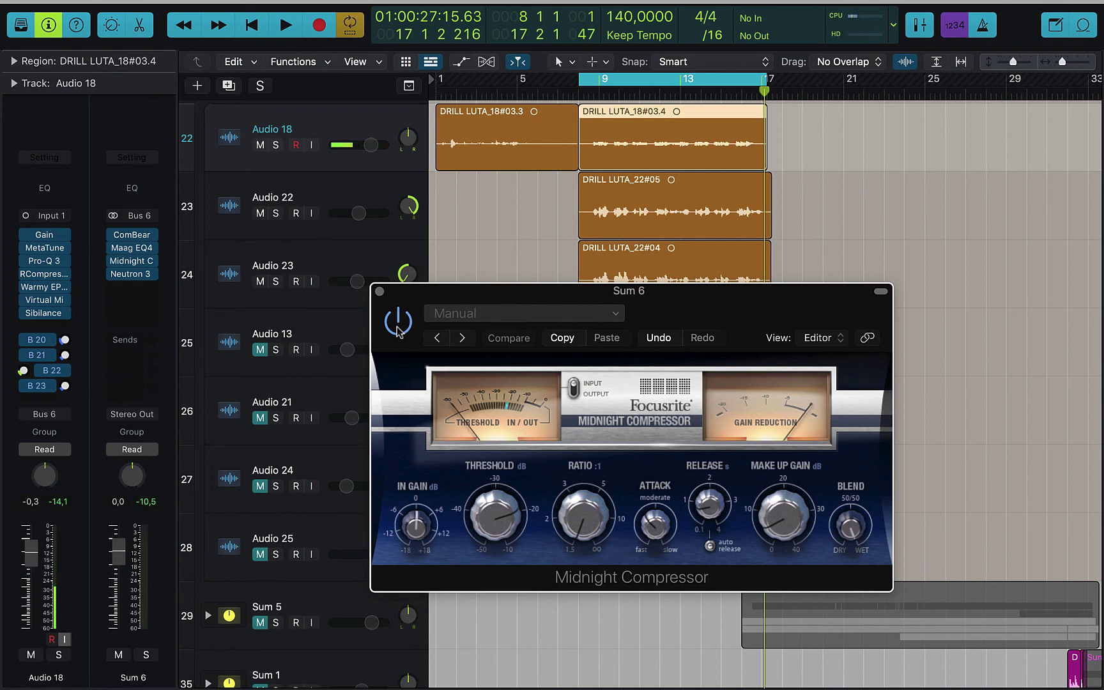
{"action": "left_click", "coordinate": [380, 292]}
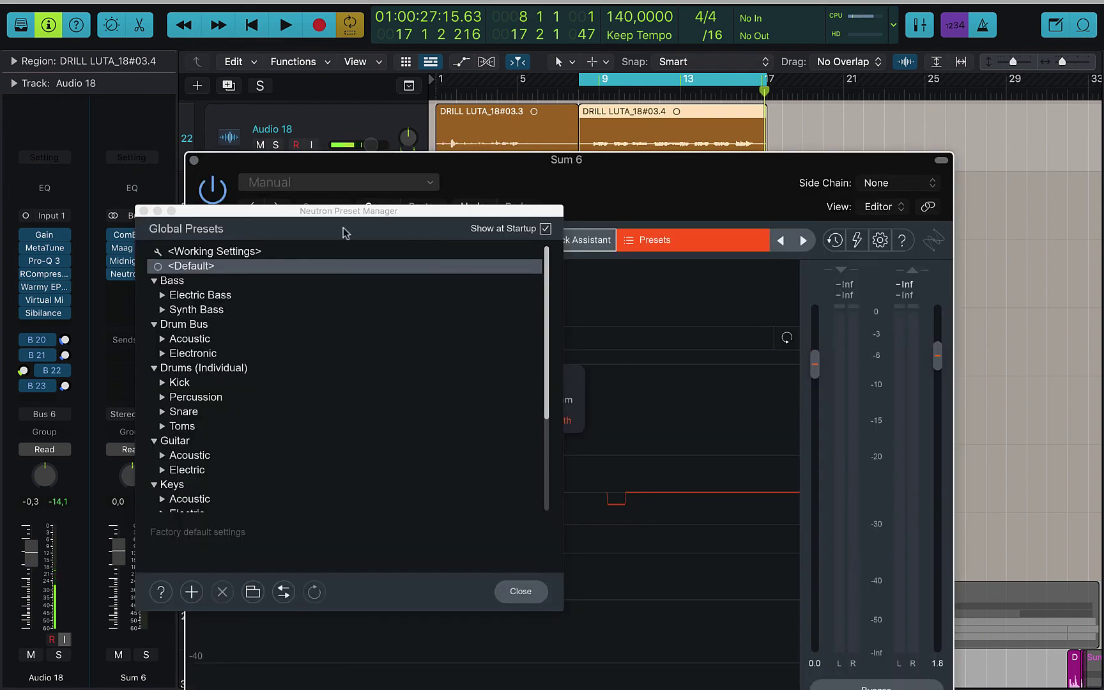
Step: Dismiss the Neutron Preset Manager and compare the vocals with Neutron 3 on Sum 6 bypassed and enabled, leaving it enabled
{"action": "left_click", "coordinate": [144, 211]}
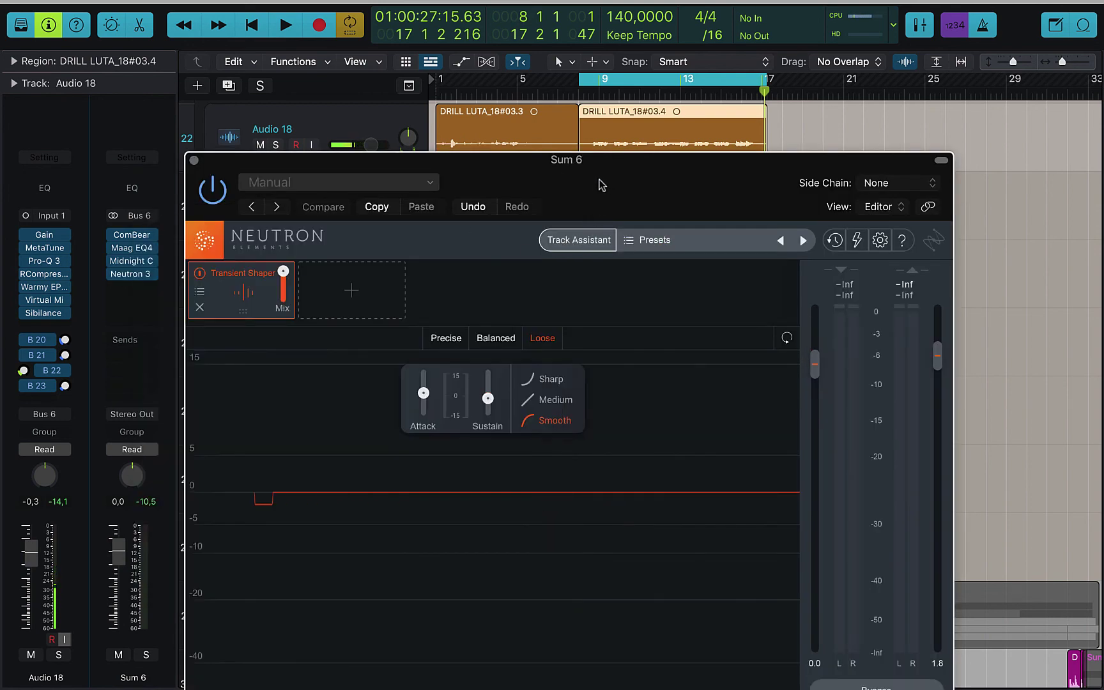
{"action": "left_click_drag", "start_coordinate": [588, 185], "coordinate": [672, 193]}
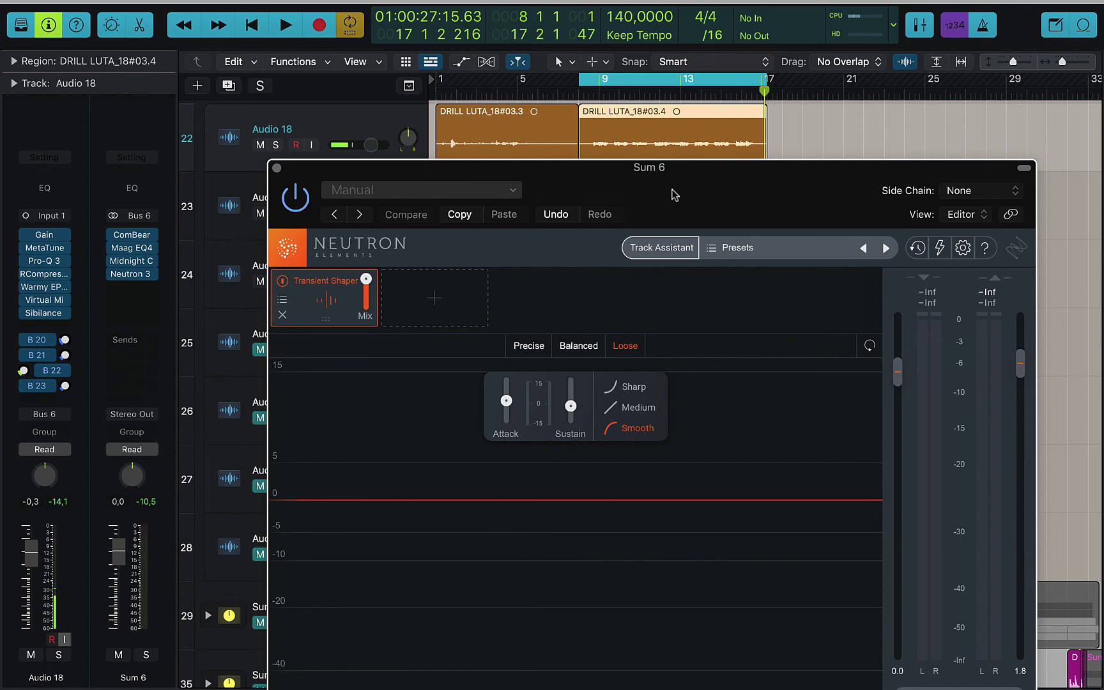
{"action": "left_click_drag", "start_coordinate": [674, 193], "coordinate": [695, 206]}
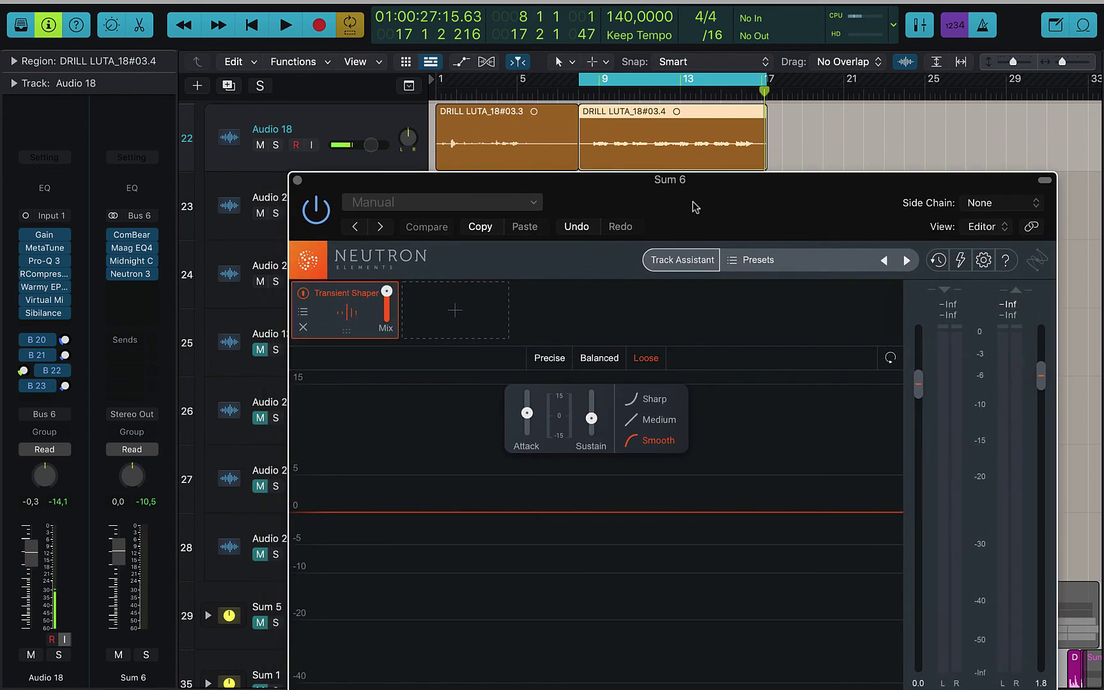
{"action": "key", "text": "space"}
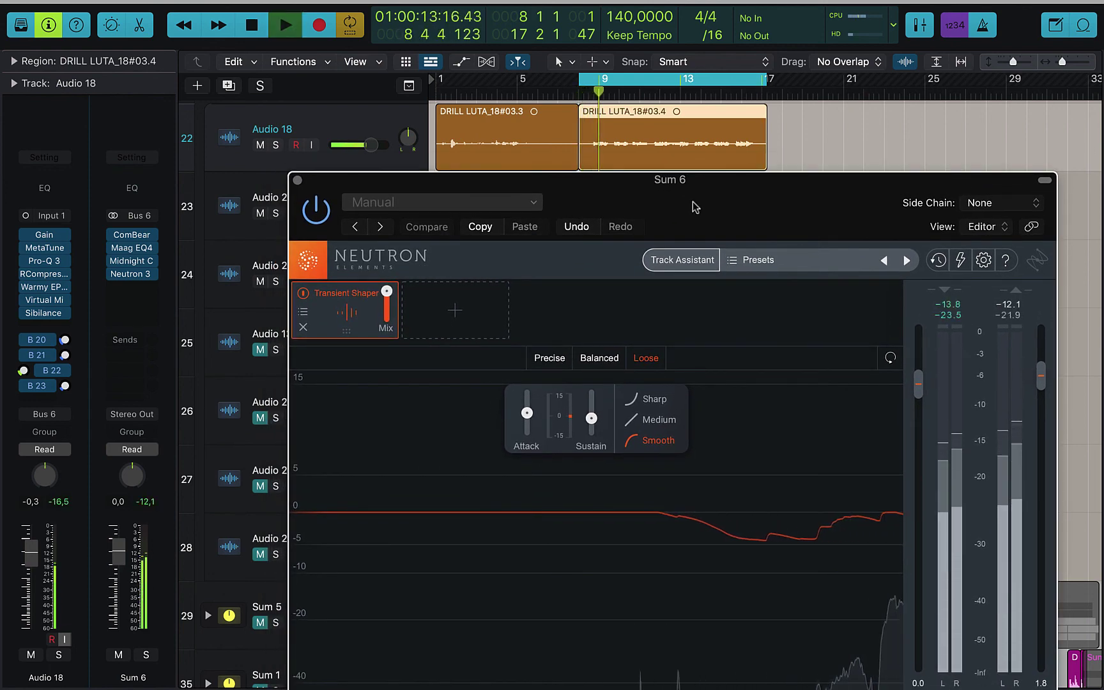
{"action": "left_click", "coordinate": [328, 218]}
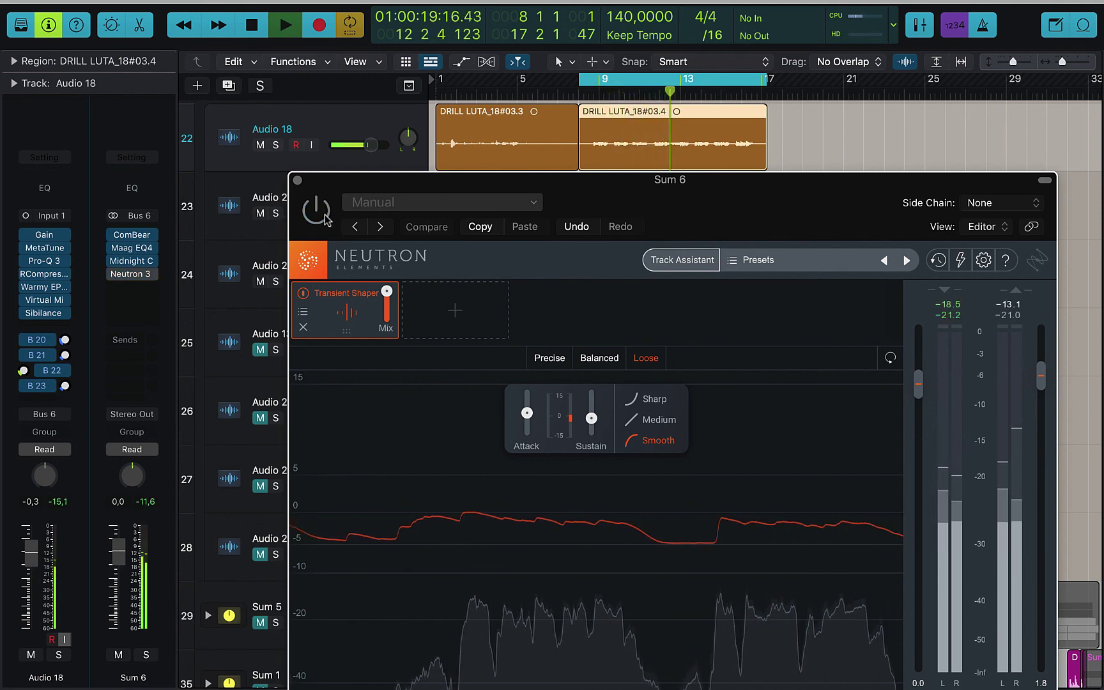
{"action": "left_click", "coordinate": [327, 218]}
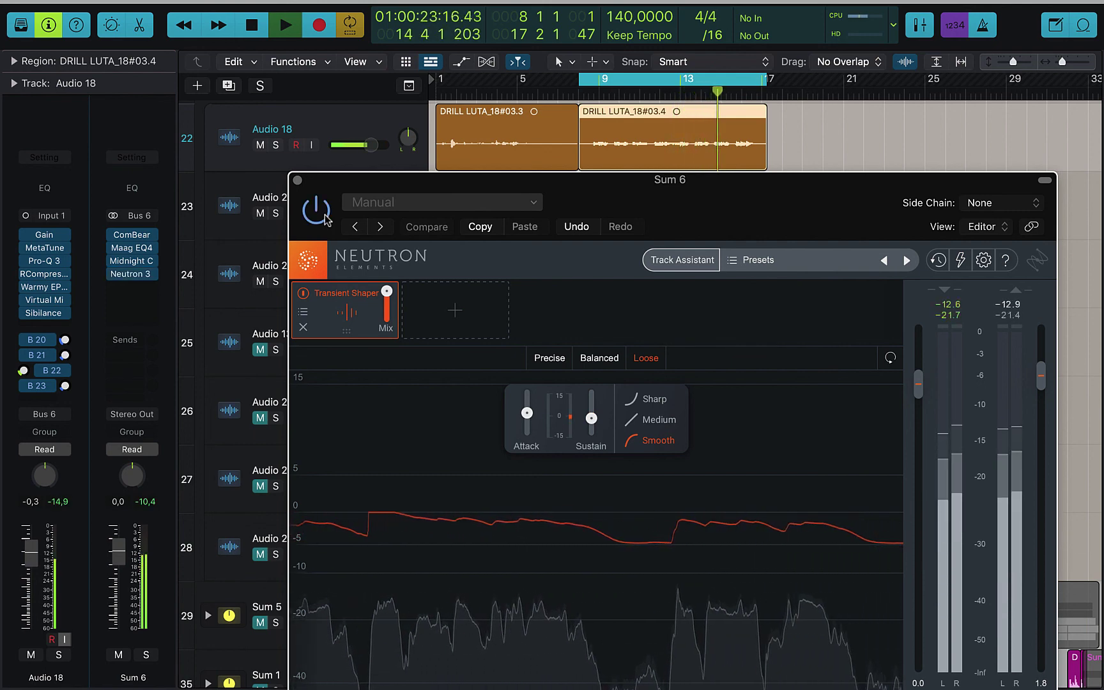
{"action": "left_click", "coordinate": [326, 217]}
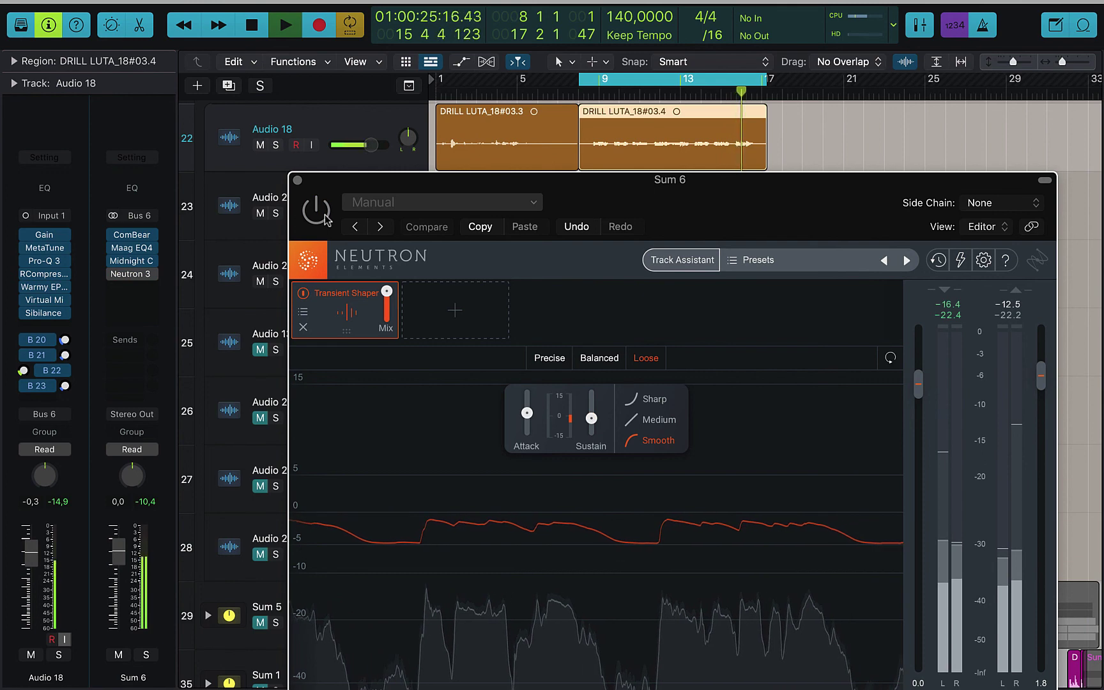
{"action": "key", "text": "space"}
{"action": "left_click", "coordinate": [297, 180]}
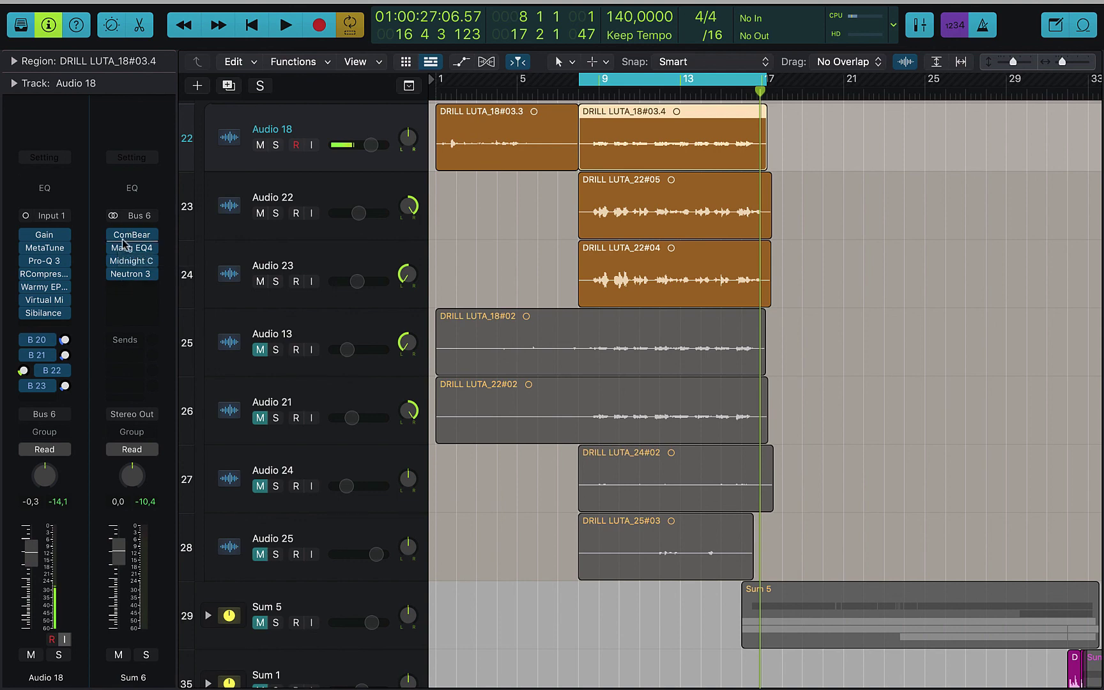
{"action": "mouse_move", "coordinate": [124, 274]}
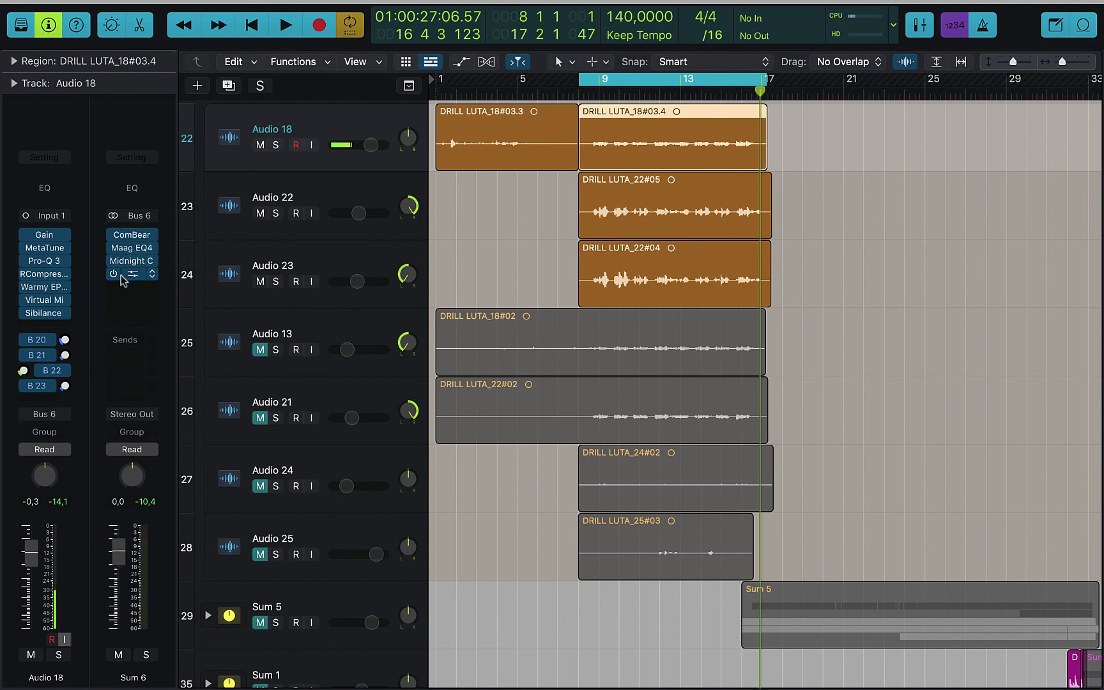